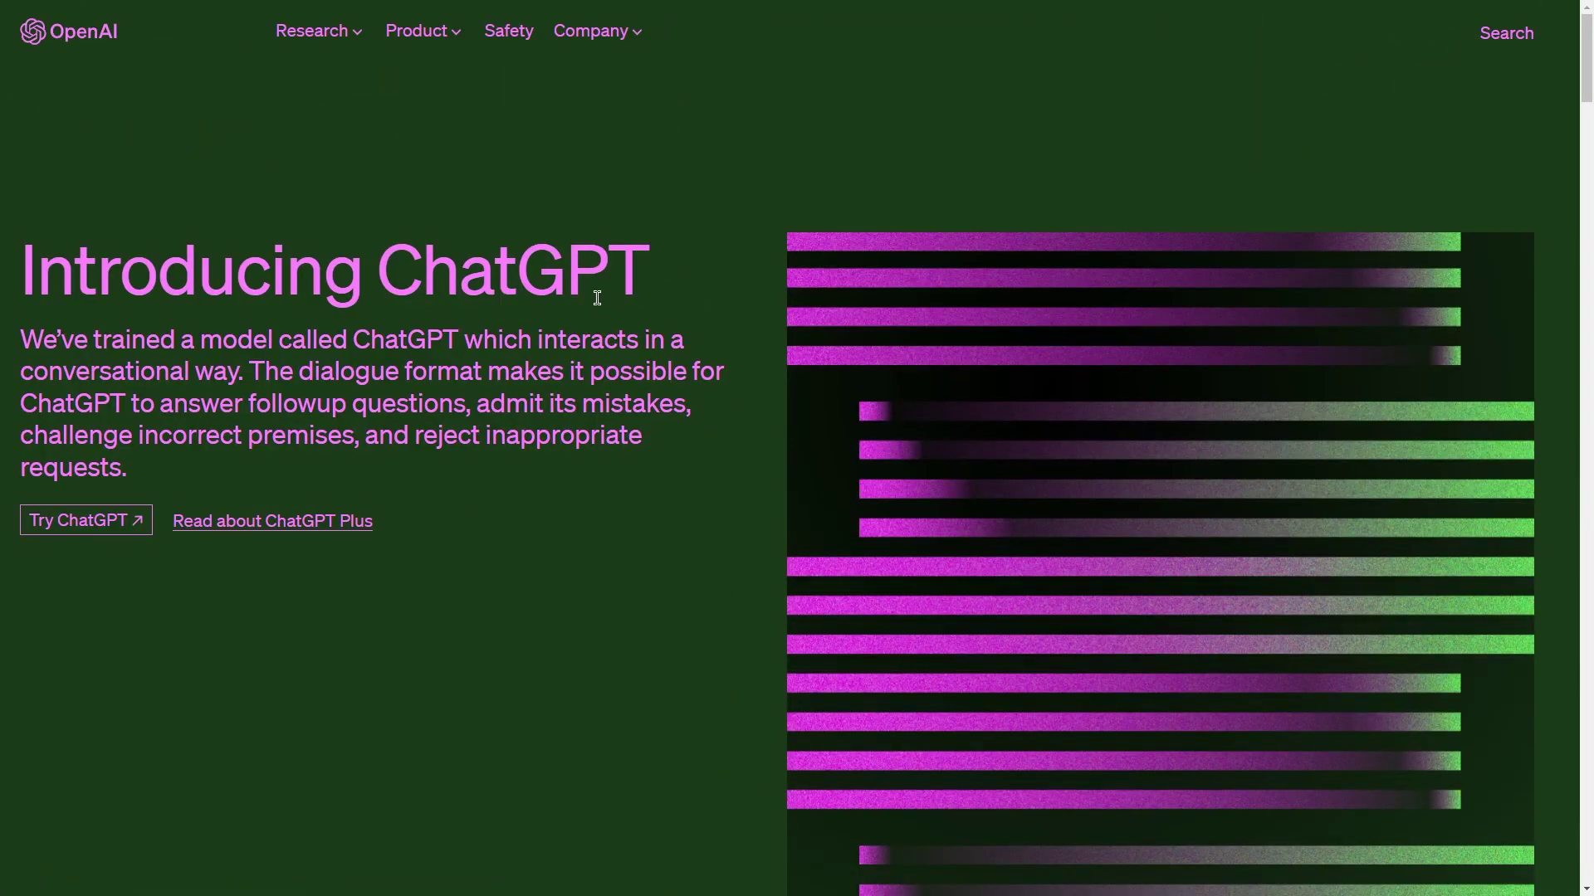
- Highlight the ChatGPT heading and introduction paragraph on the OpenAI announcement page
drag(365, 268, 564, 274)
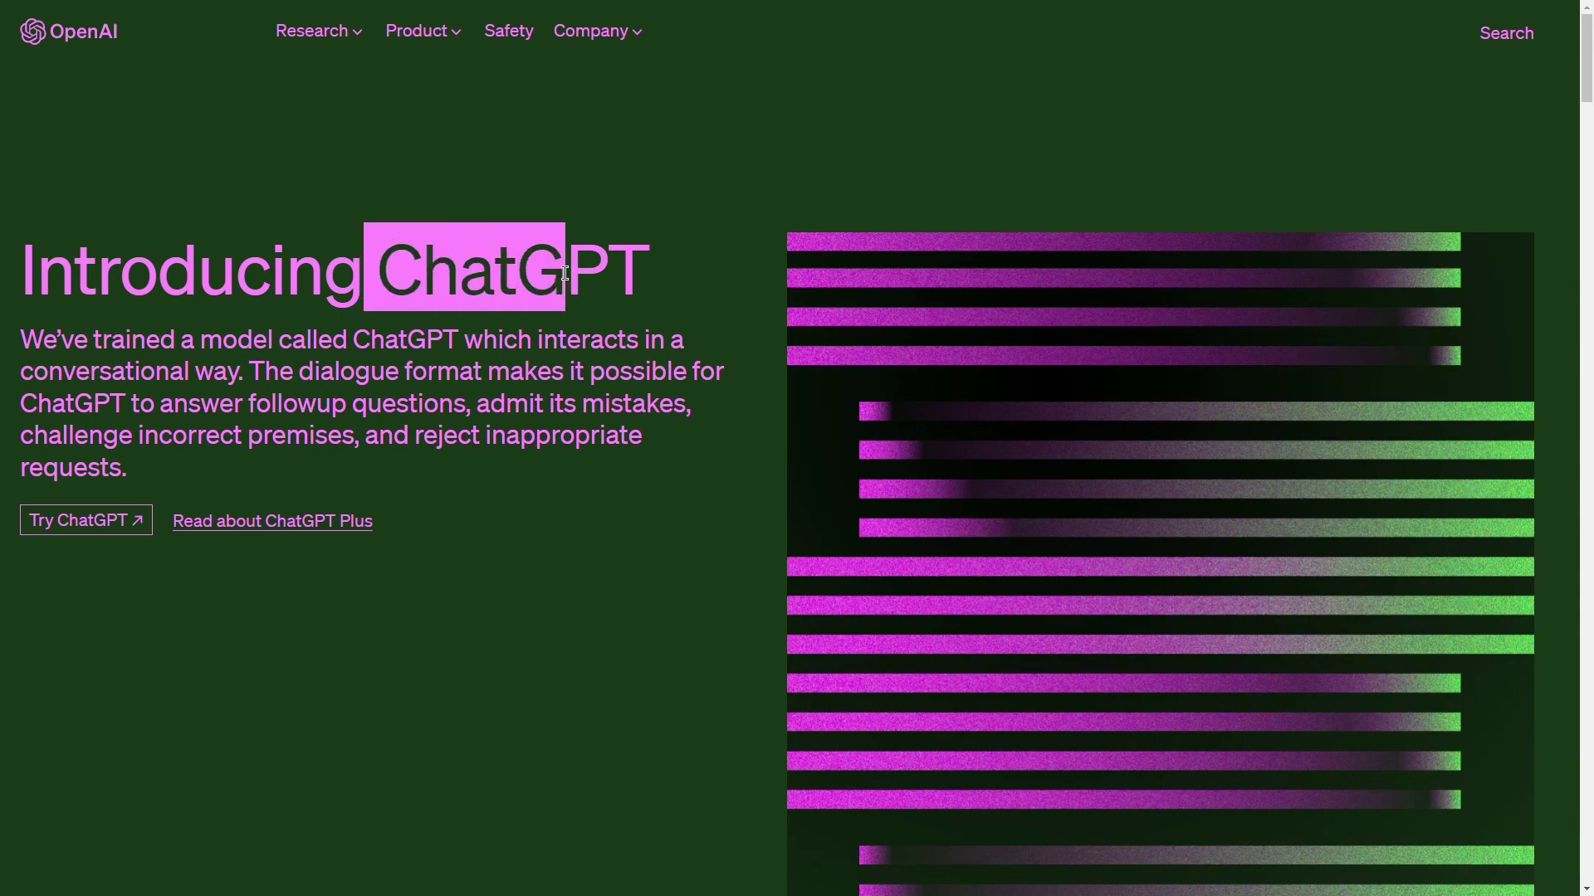
click(696, 269)
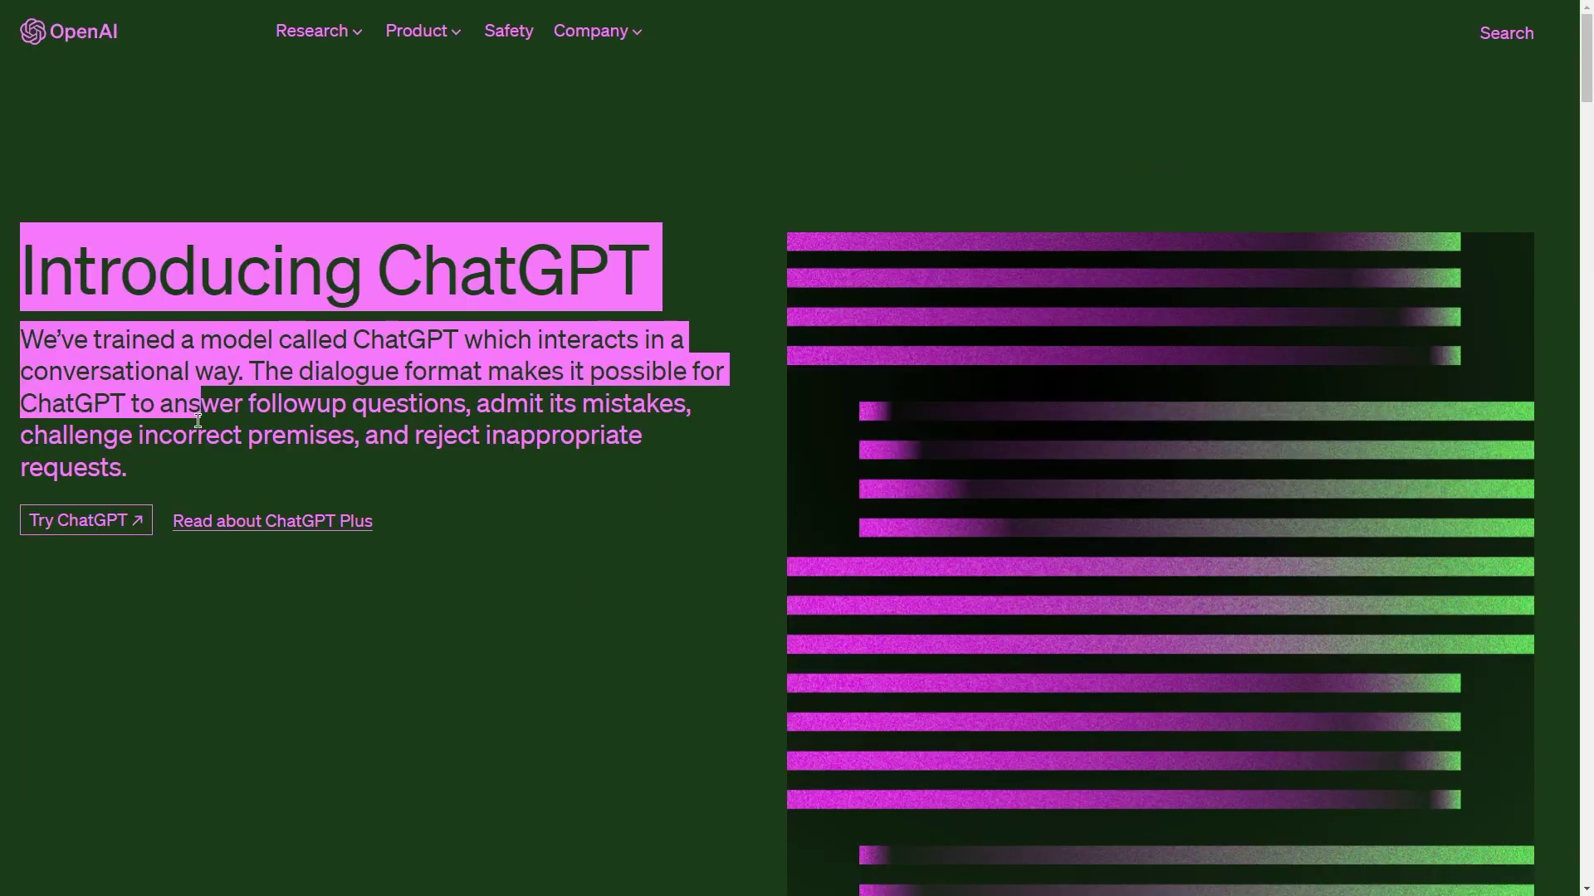
drag(229, 462, 266, 483)
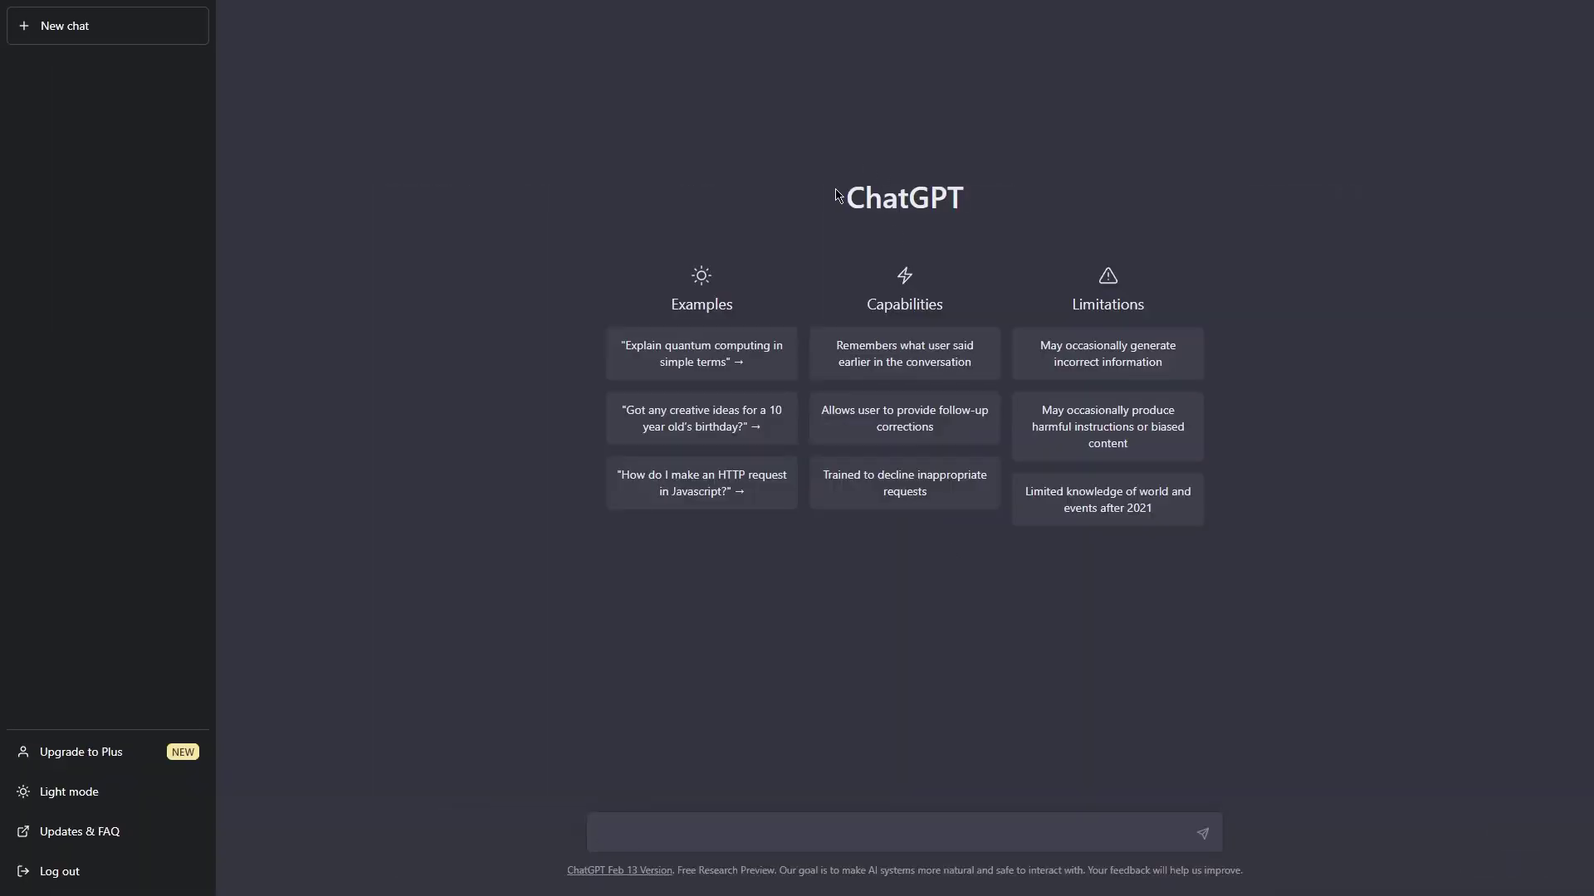
- Highlight and then deselect the ChatGPT title and example prompt columns
drag(836, 195, 1024, 197)
click(1018, 182)
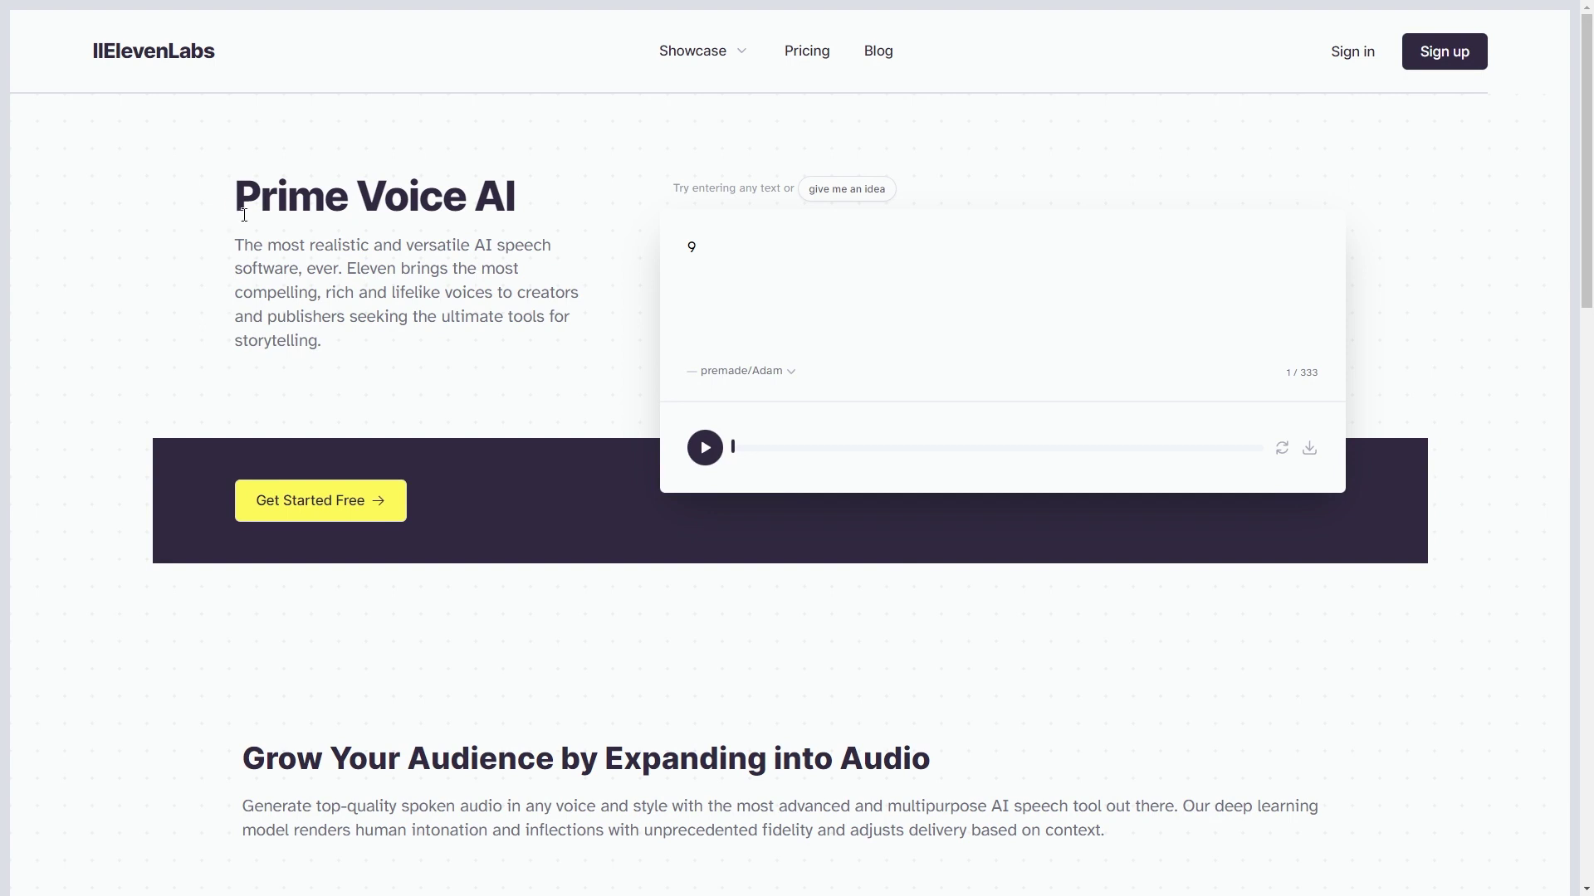
- Highlight the Prime Voice AI hero text, then go to the ElevenLabs sign-up page
drag(218, 220, 322, 345)
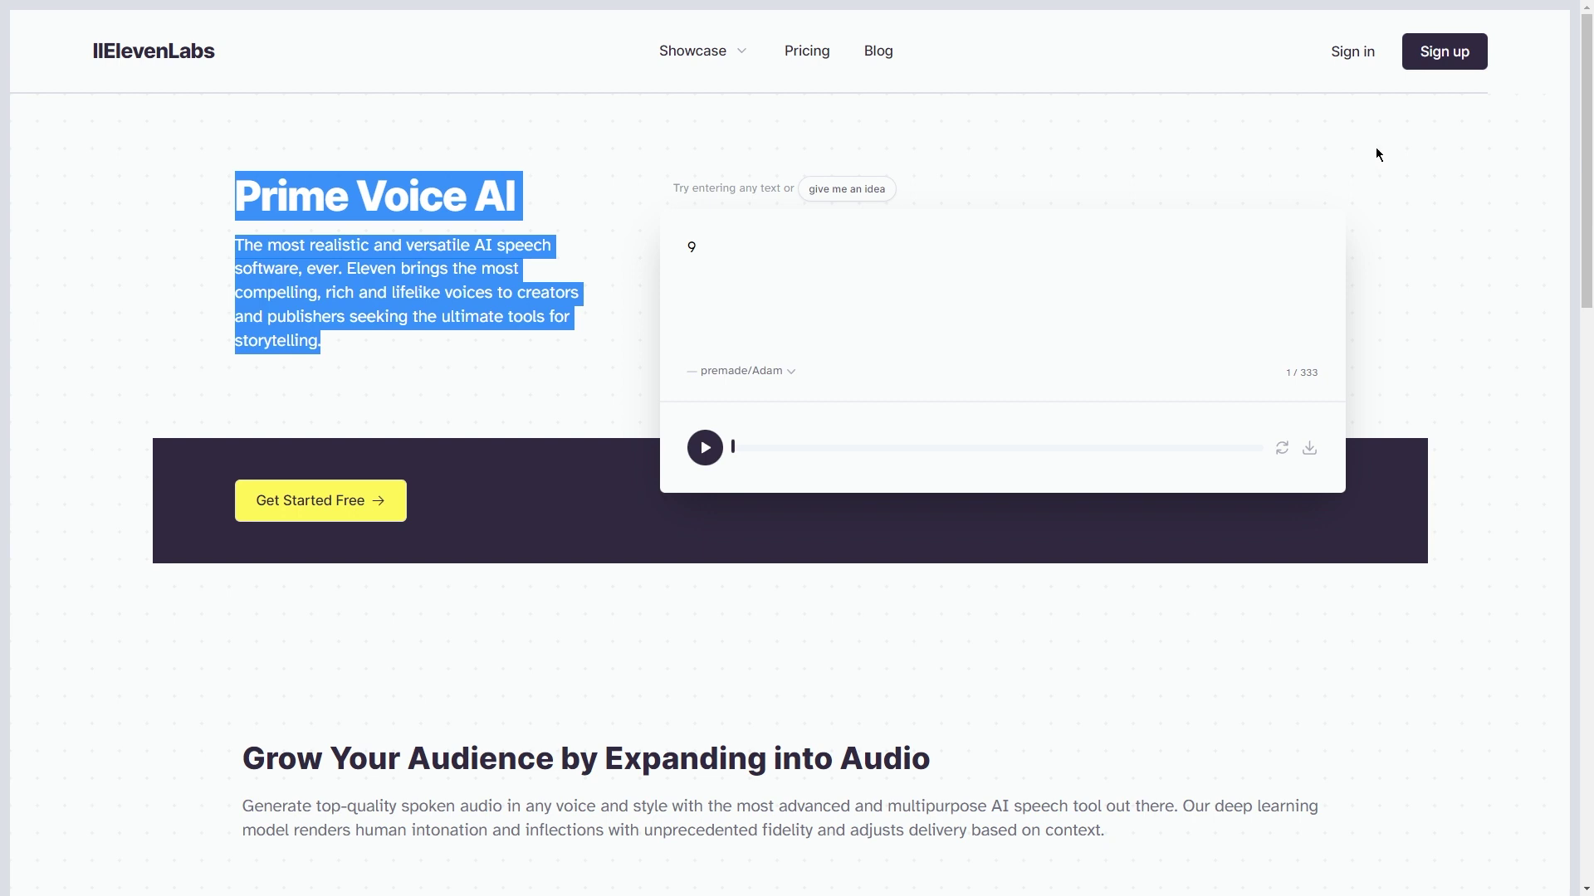
click(1377, 121)
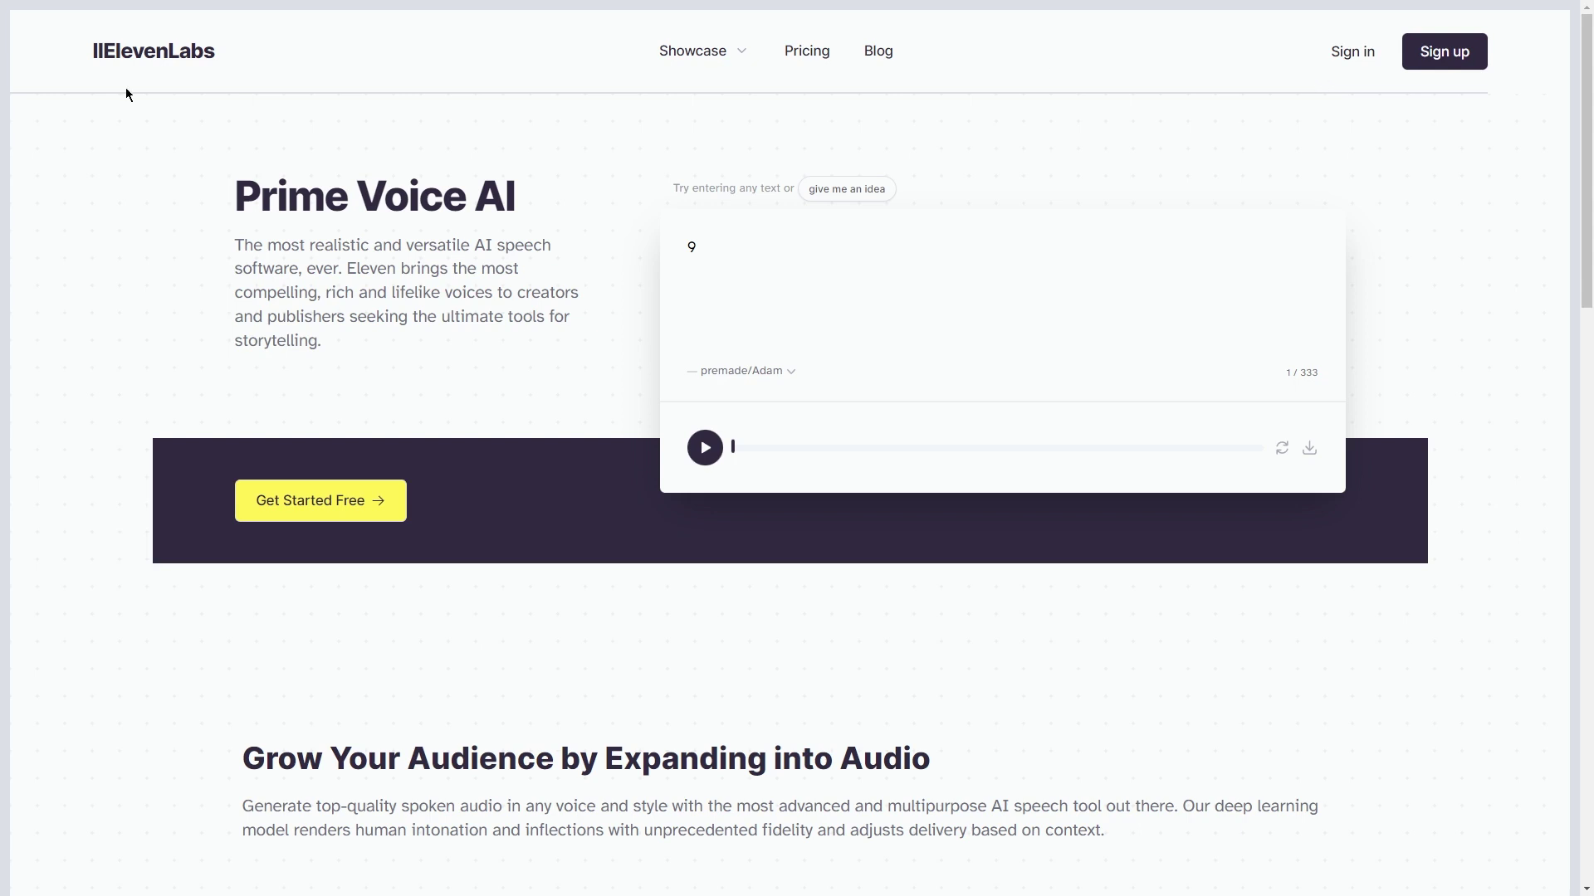
click(142, 63)
click(1444, 50)
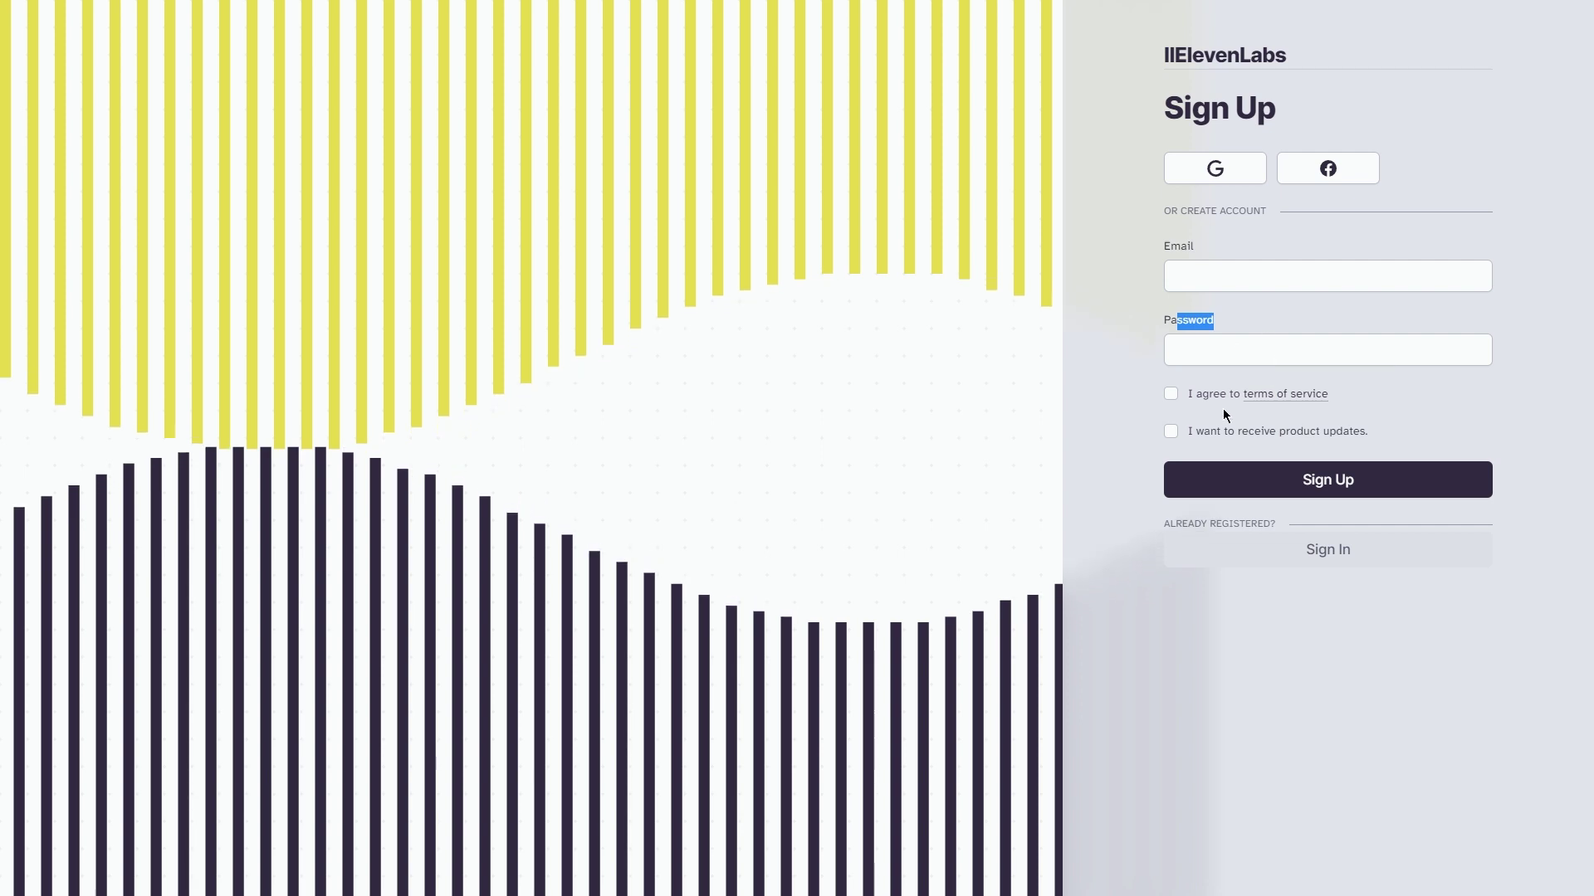
- Agree to the terms of service, opt in to product updates, and submit the sign-up form
click(1171, 393)
click(1170, 431)
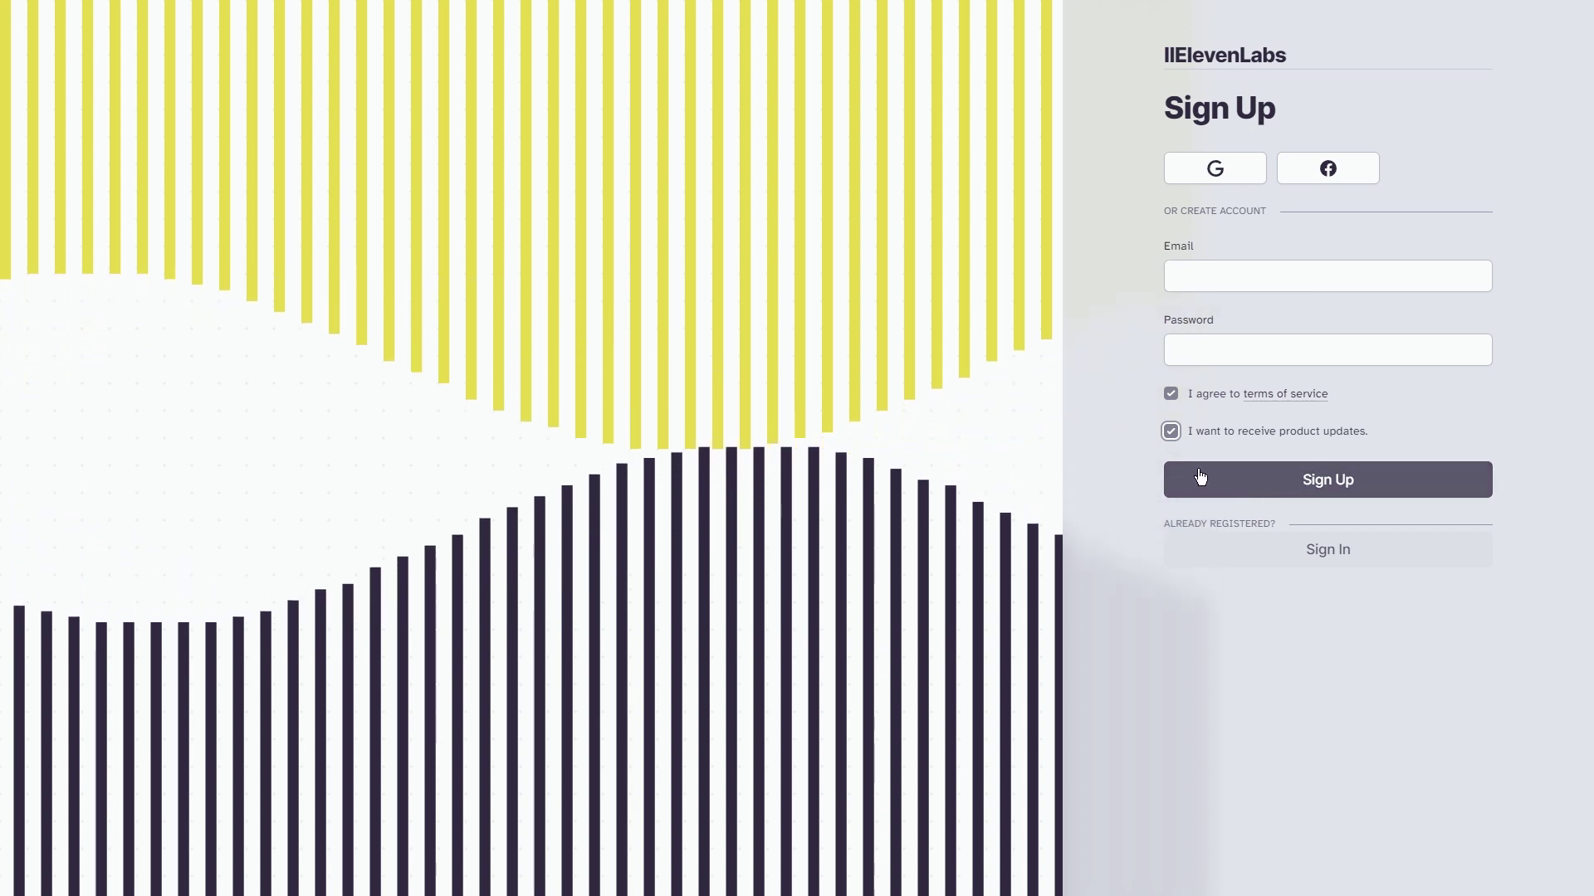
click(1413, 407)
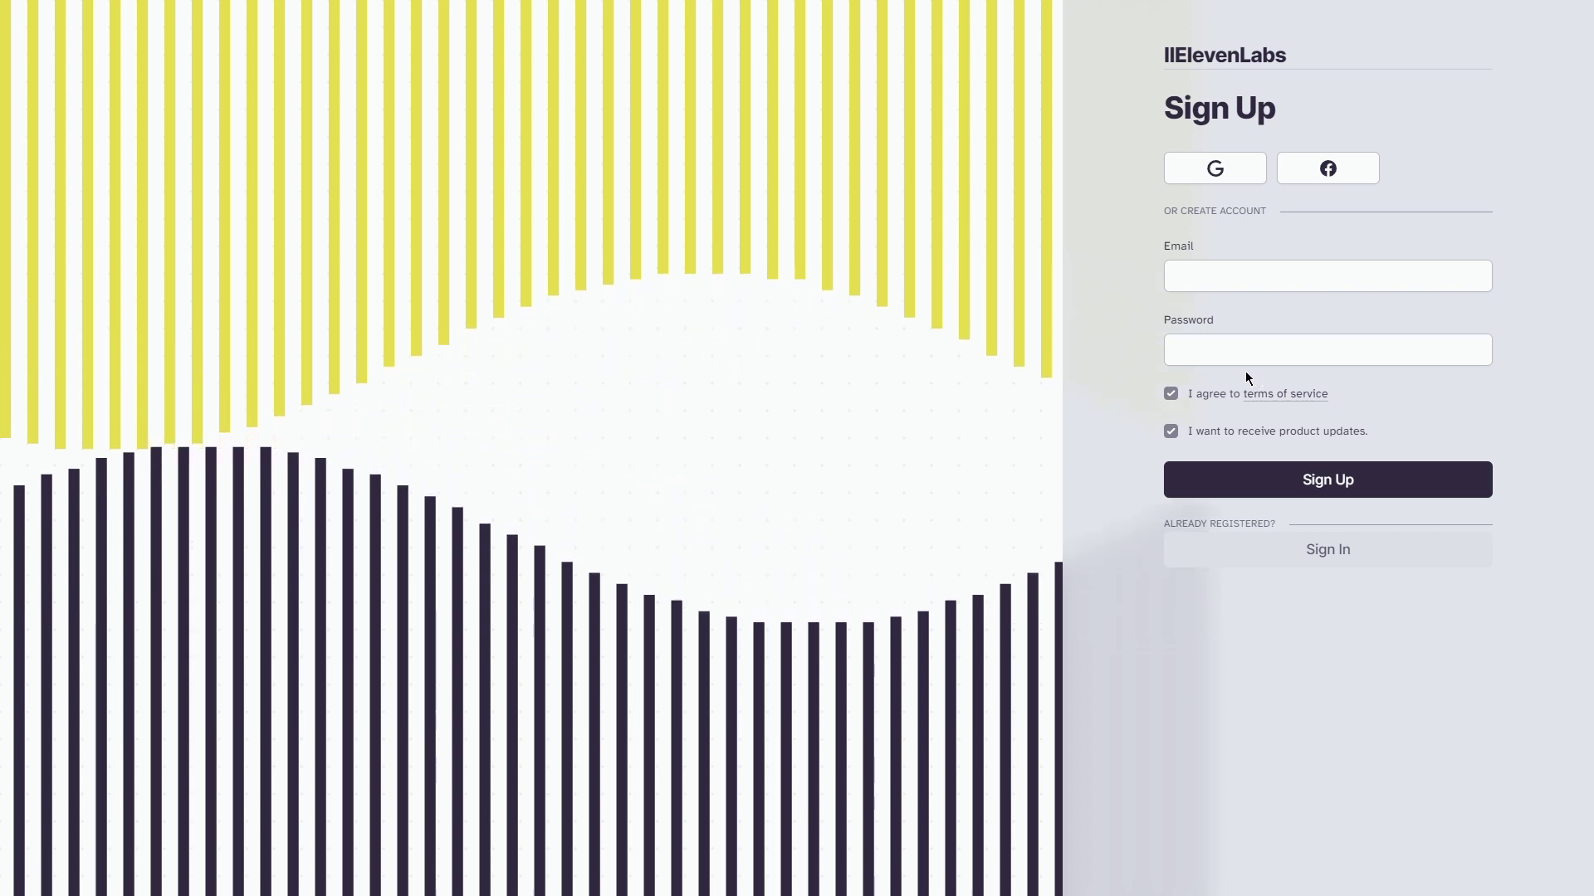
scroll(1198, 367, down, 1)
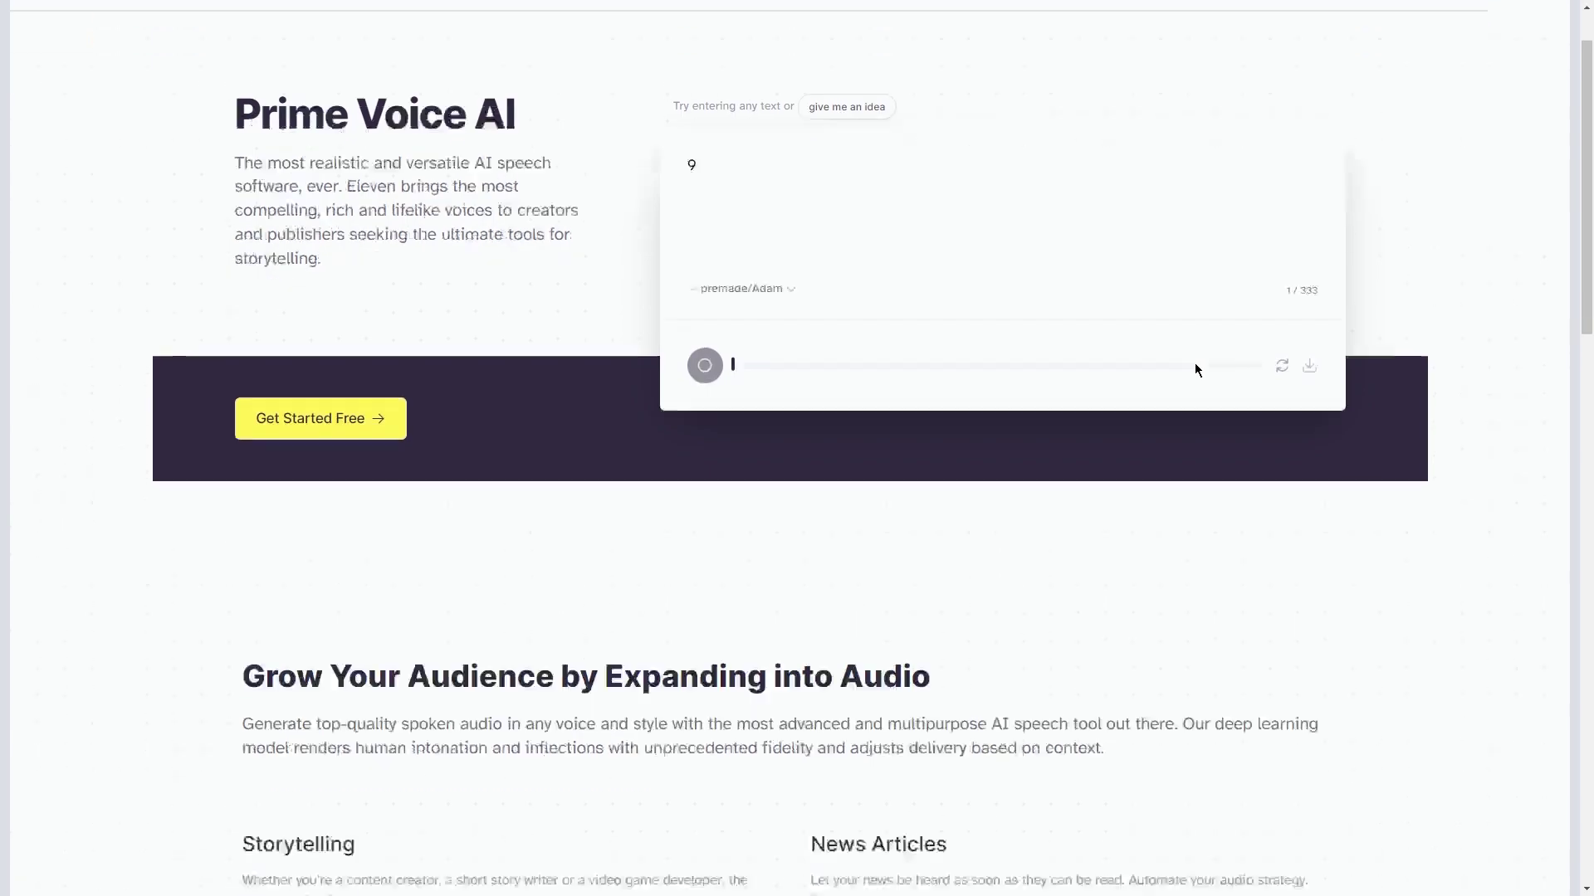
scroll(1193, 362, down, 3)
scroll(1191, 371, down, 2)
scroll(1188, 375, down, 3)
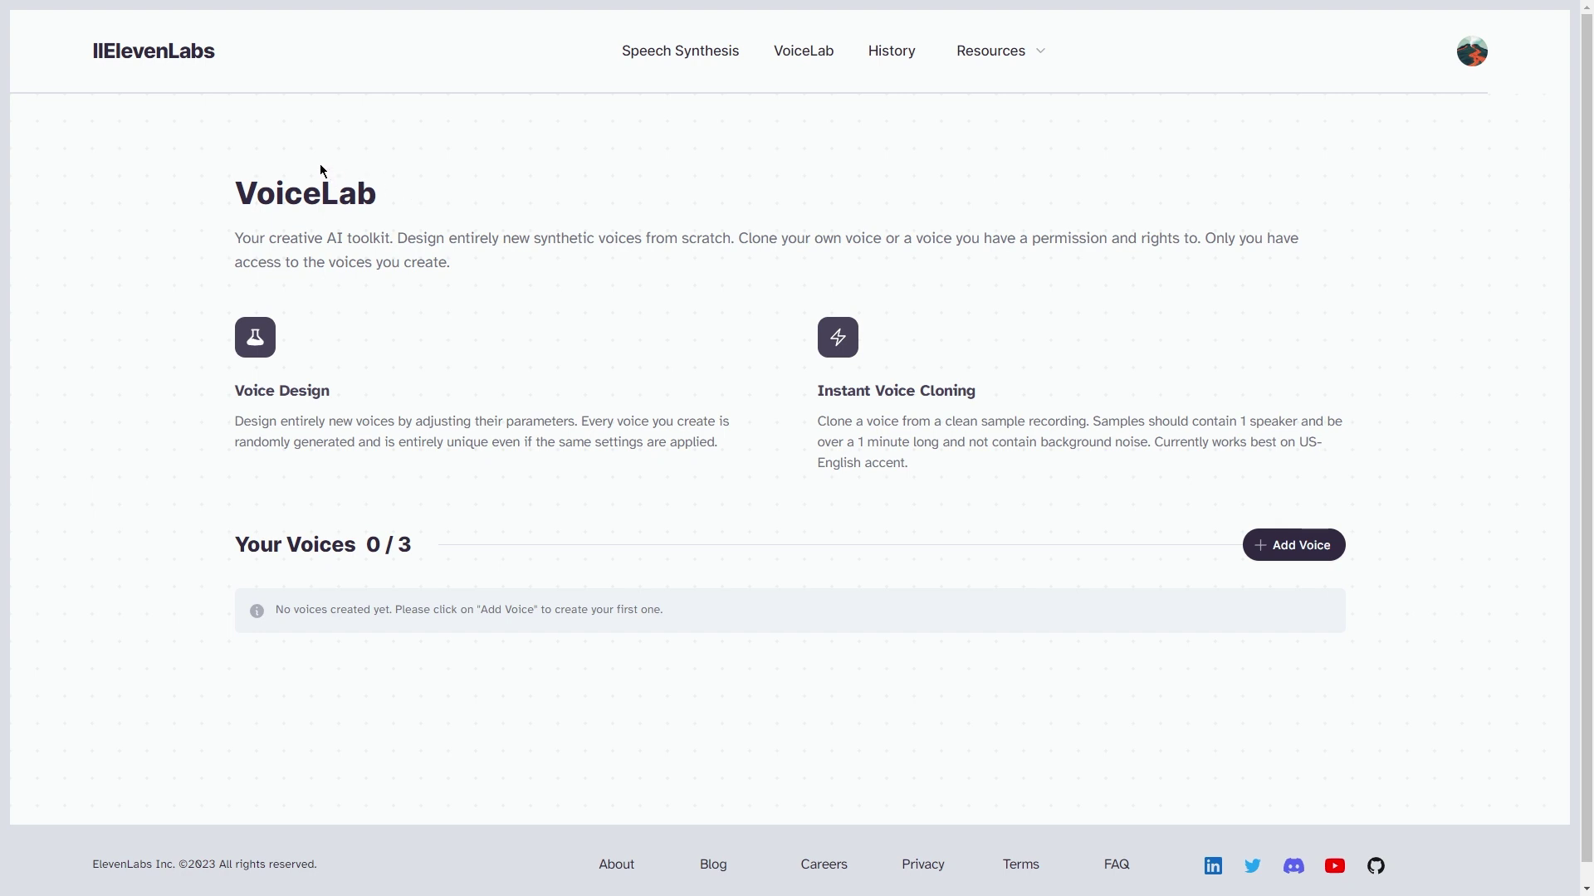
- Highlight and then deselect the VoiceLab heading and description
drag(264, 208, 670, 307)
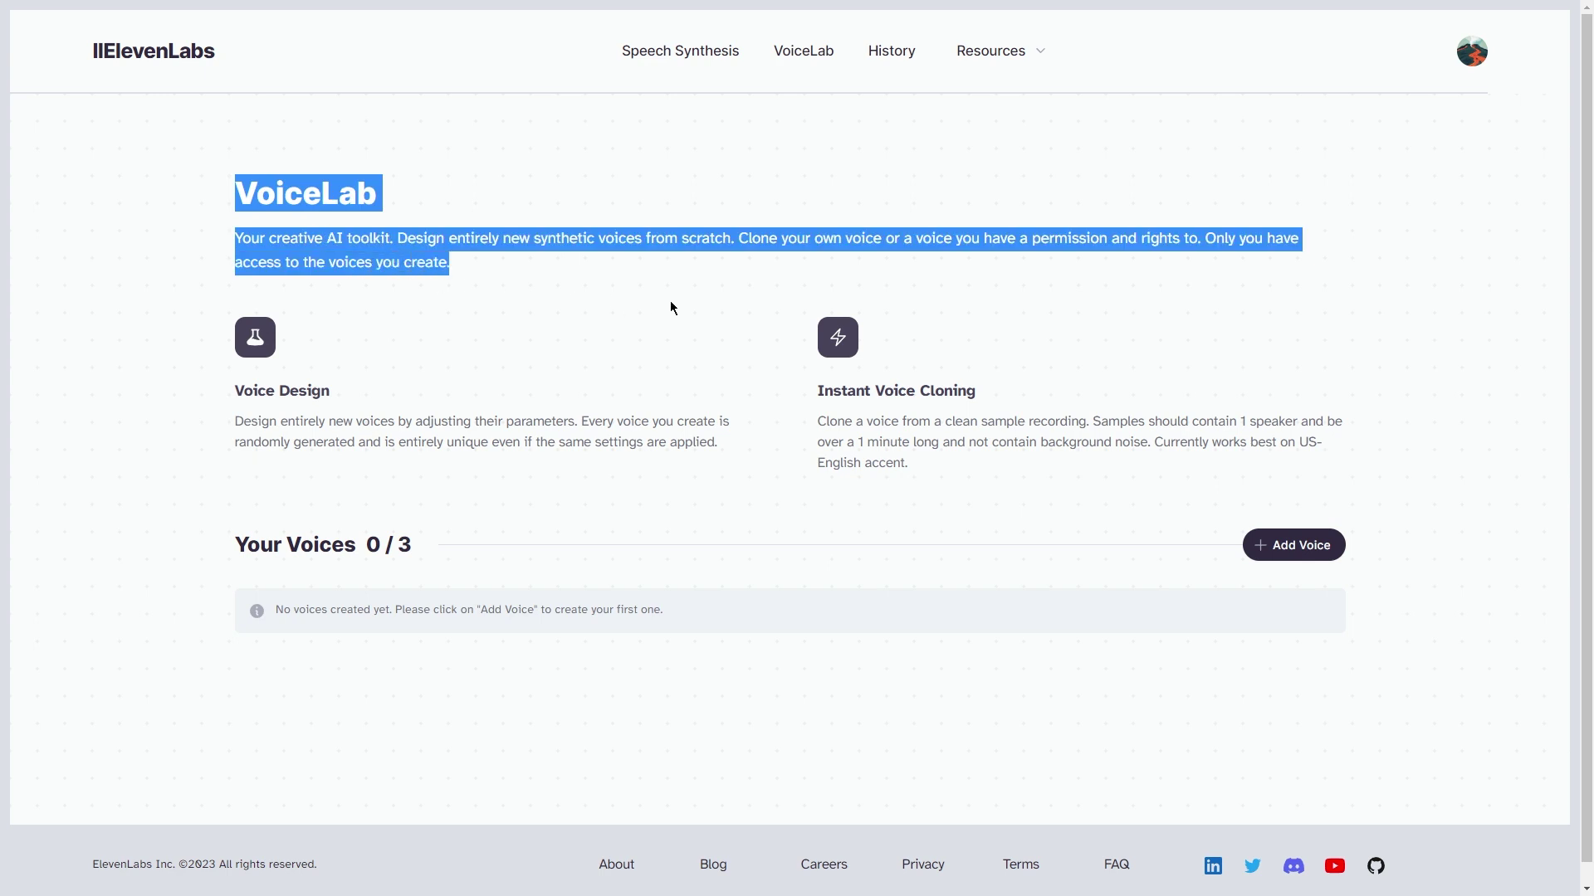
click(532, 184)
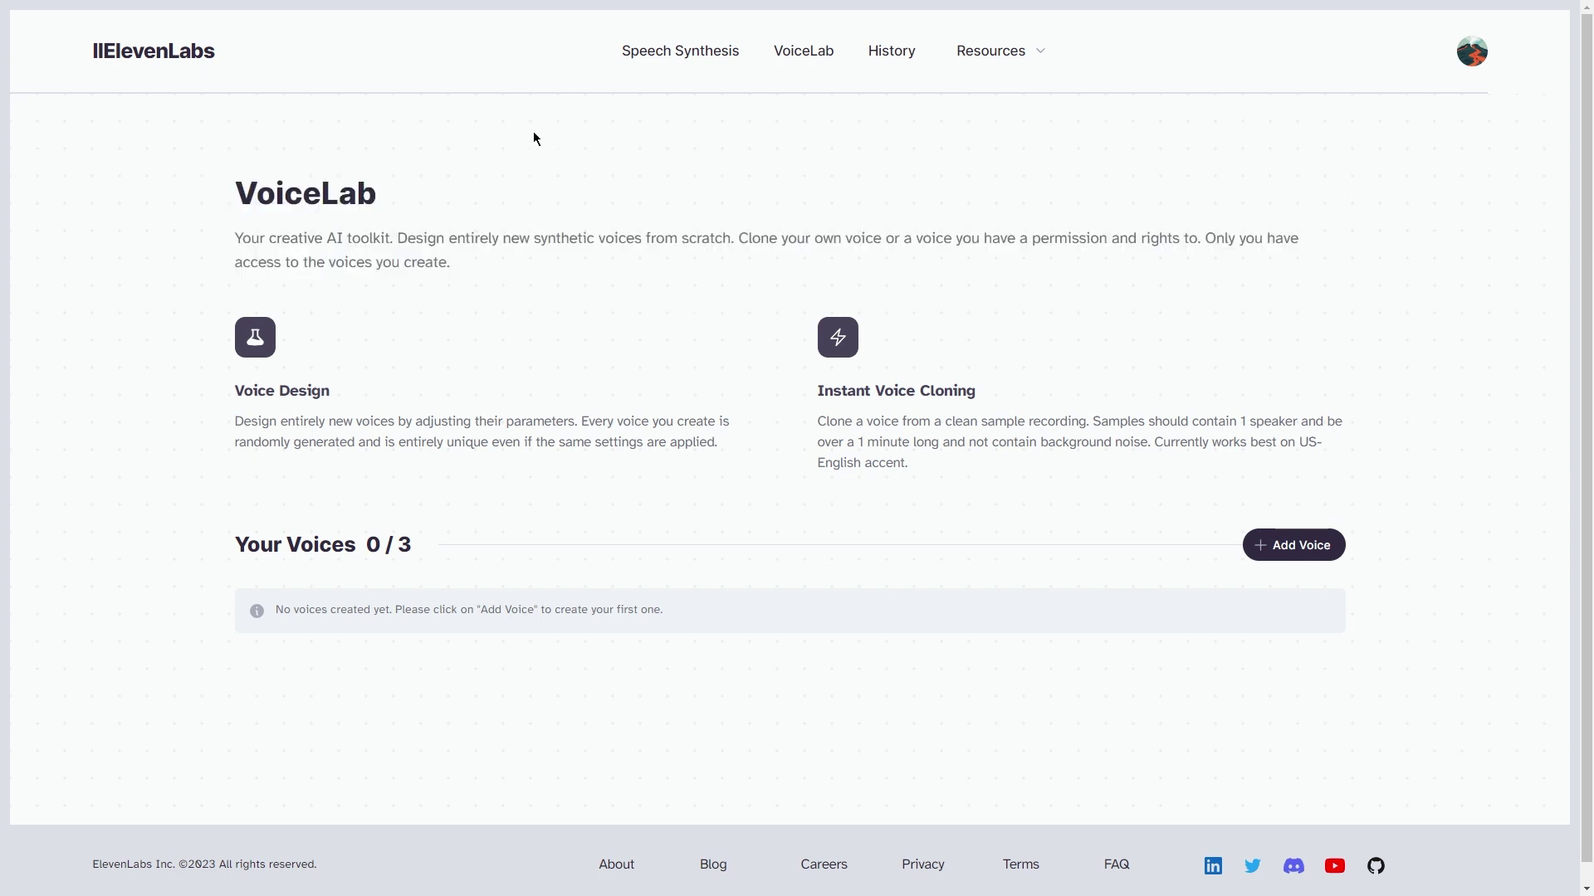
- Go to Speech Synthesis, focus the text box, and review the voice list keeping Adam
click(207, 66)
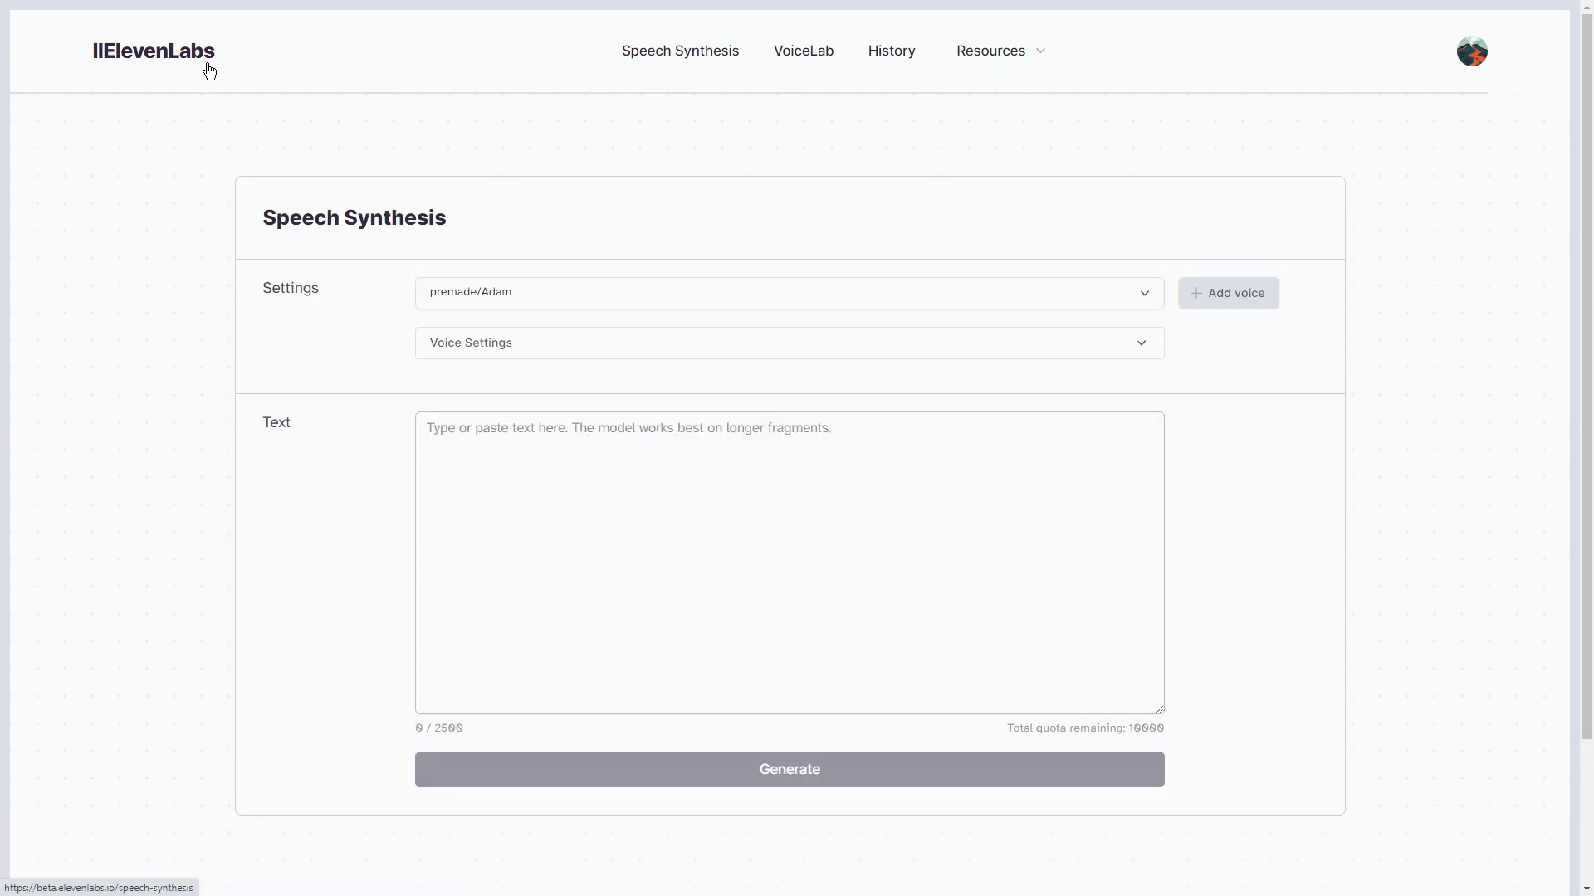
scroll(636, 435, down, 1)
click(548, 394)
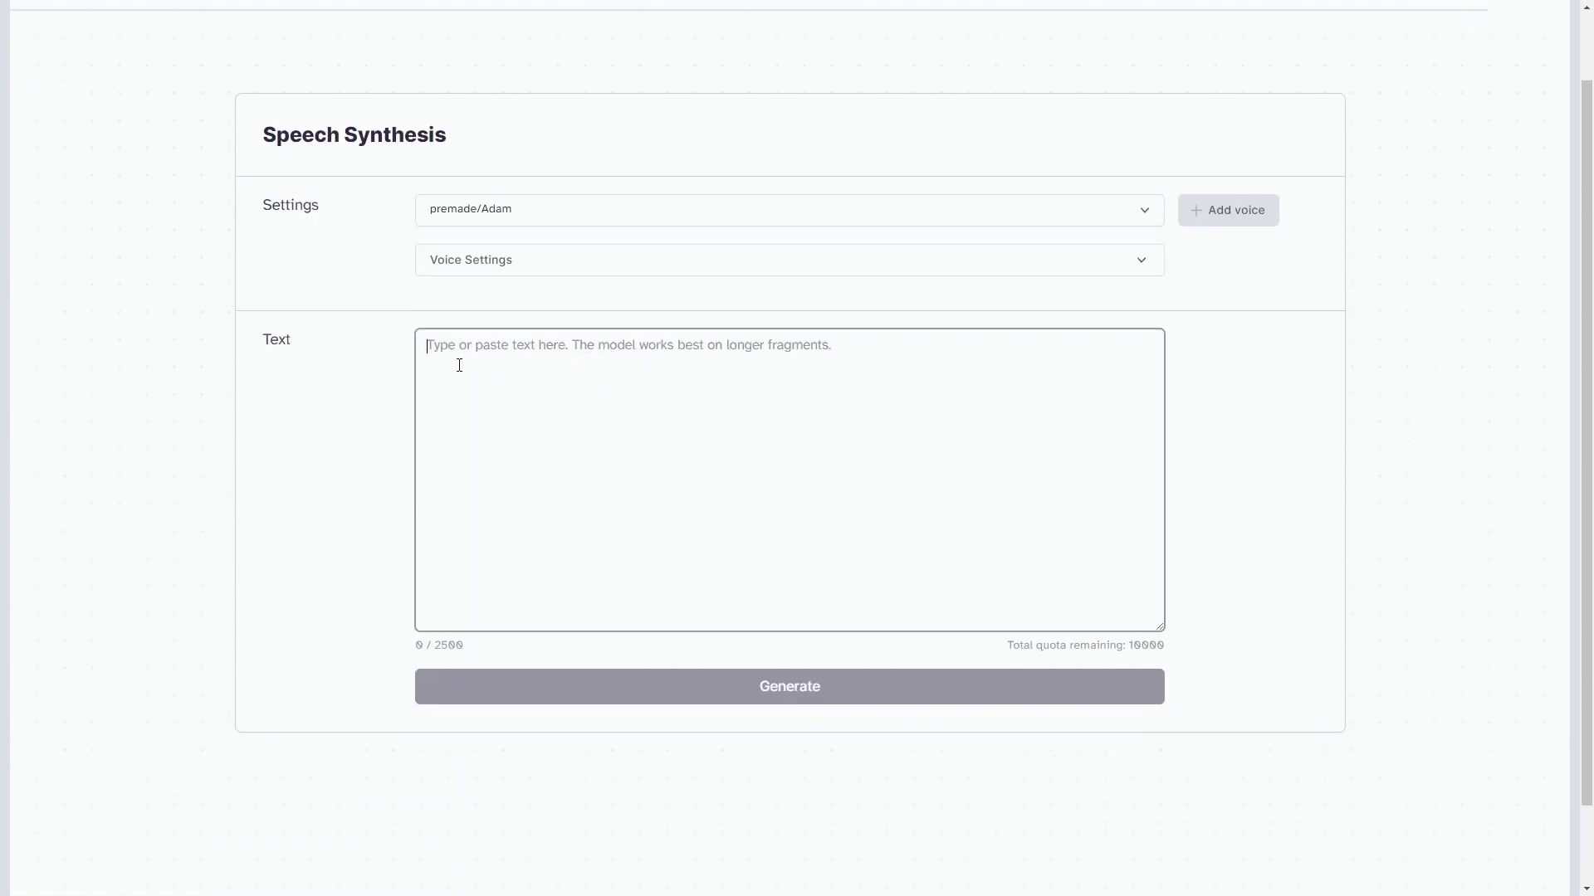
scroll(490, 390, down, 1)
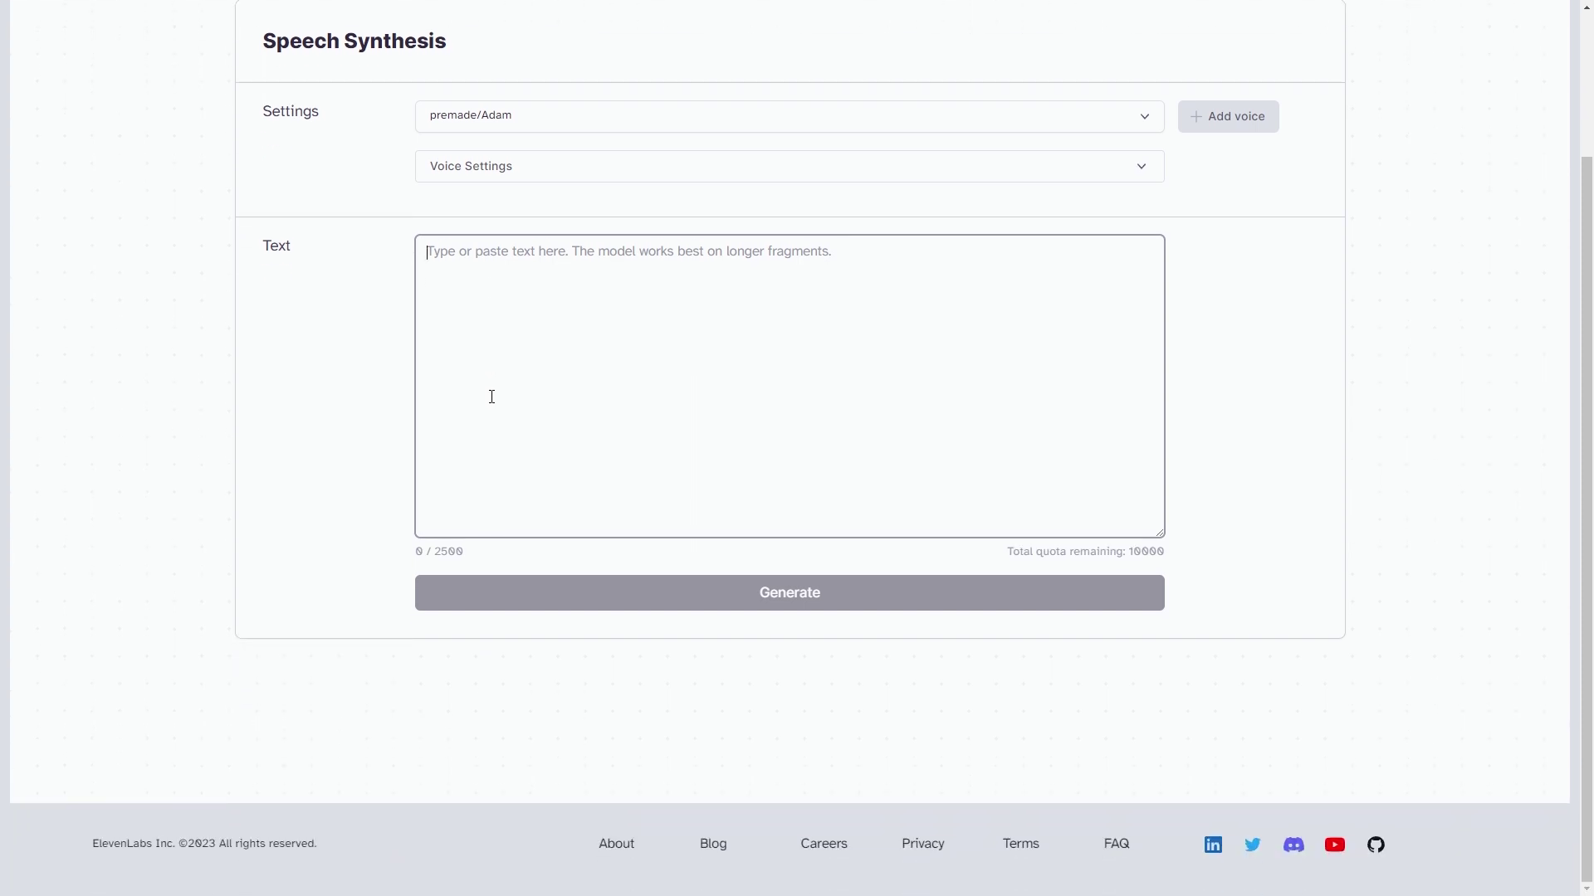
scroll(491, 394, up, 2)
click(528, 330)
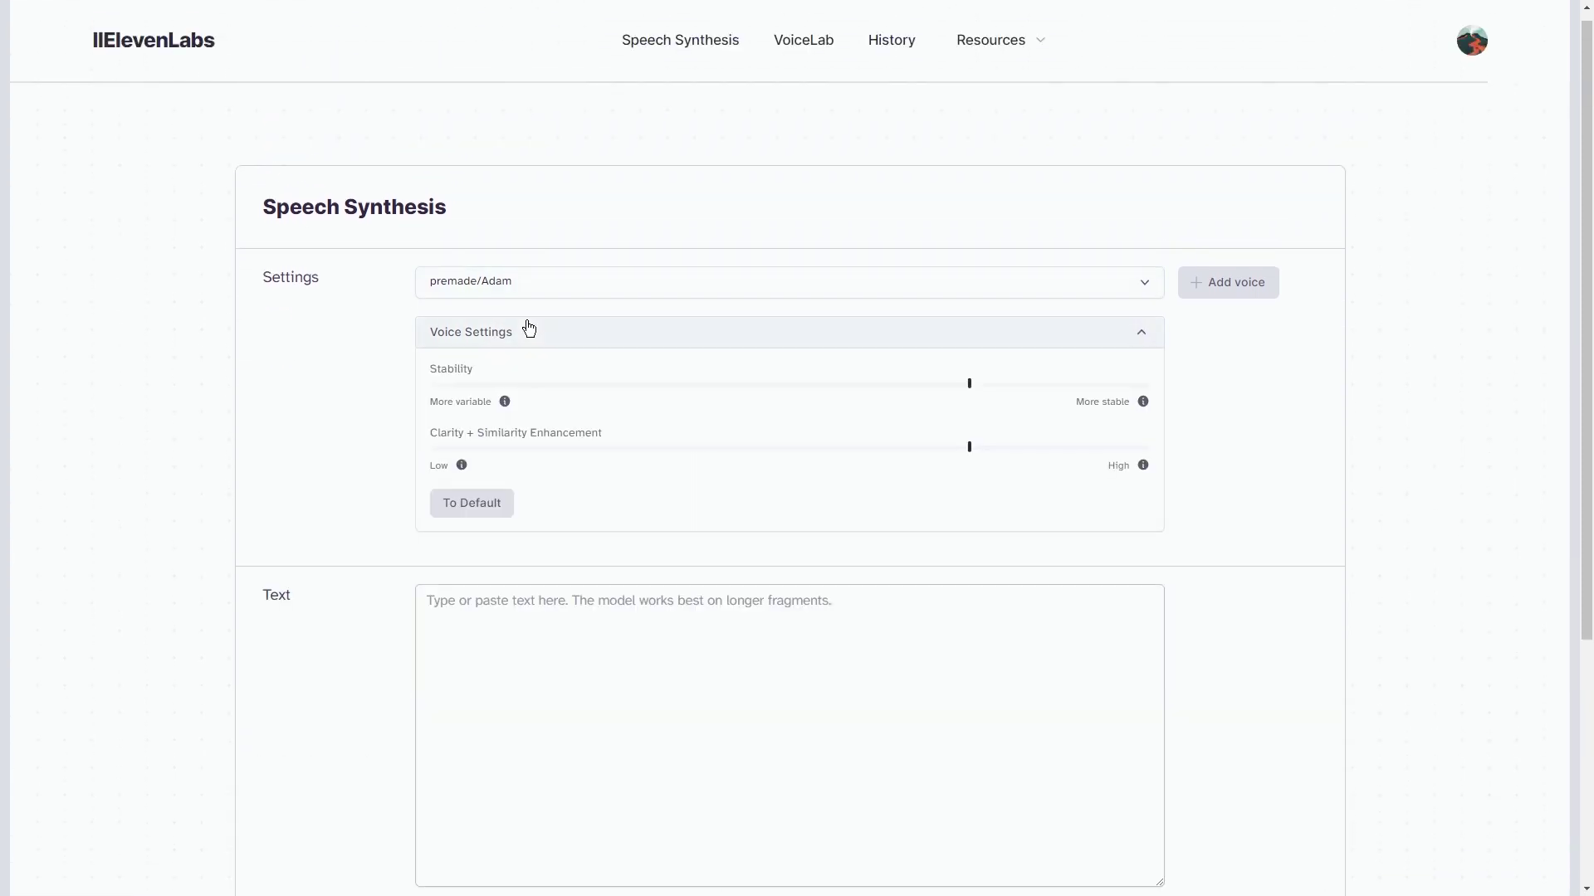
scroll(487, 393, down, 1)
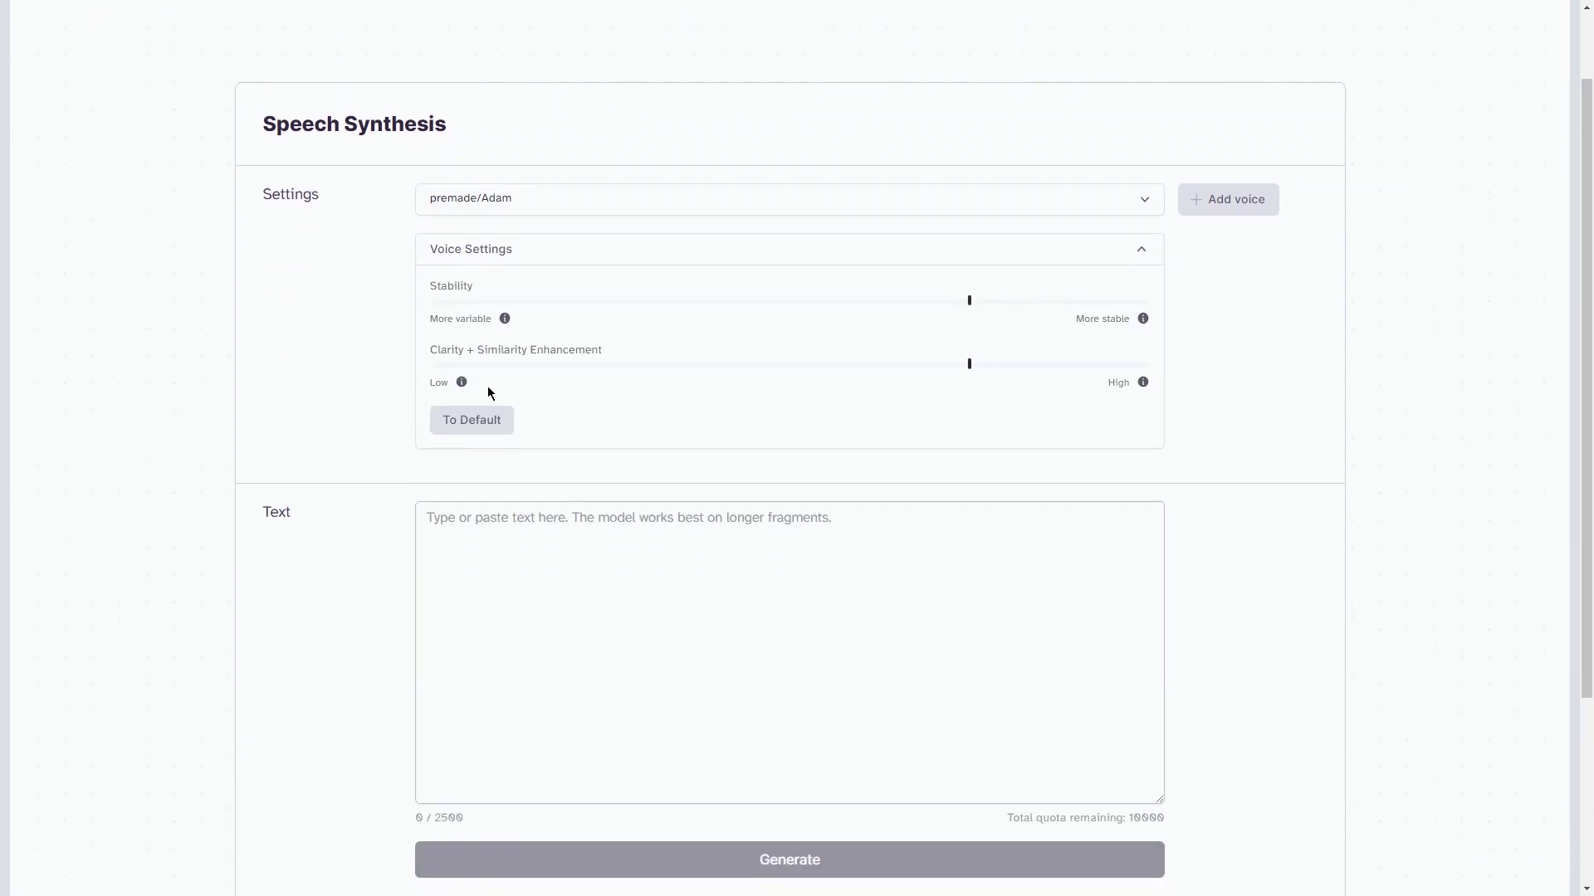
click(658, 259)
click(625, 210)
click(624, 210)
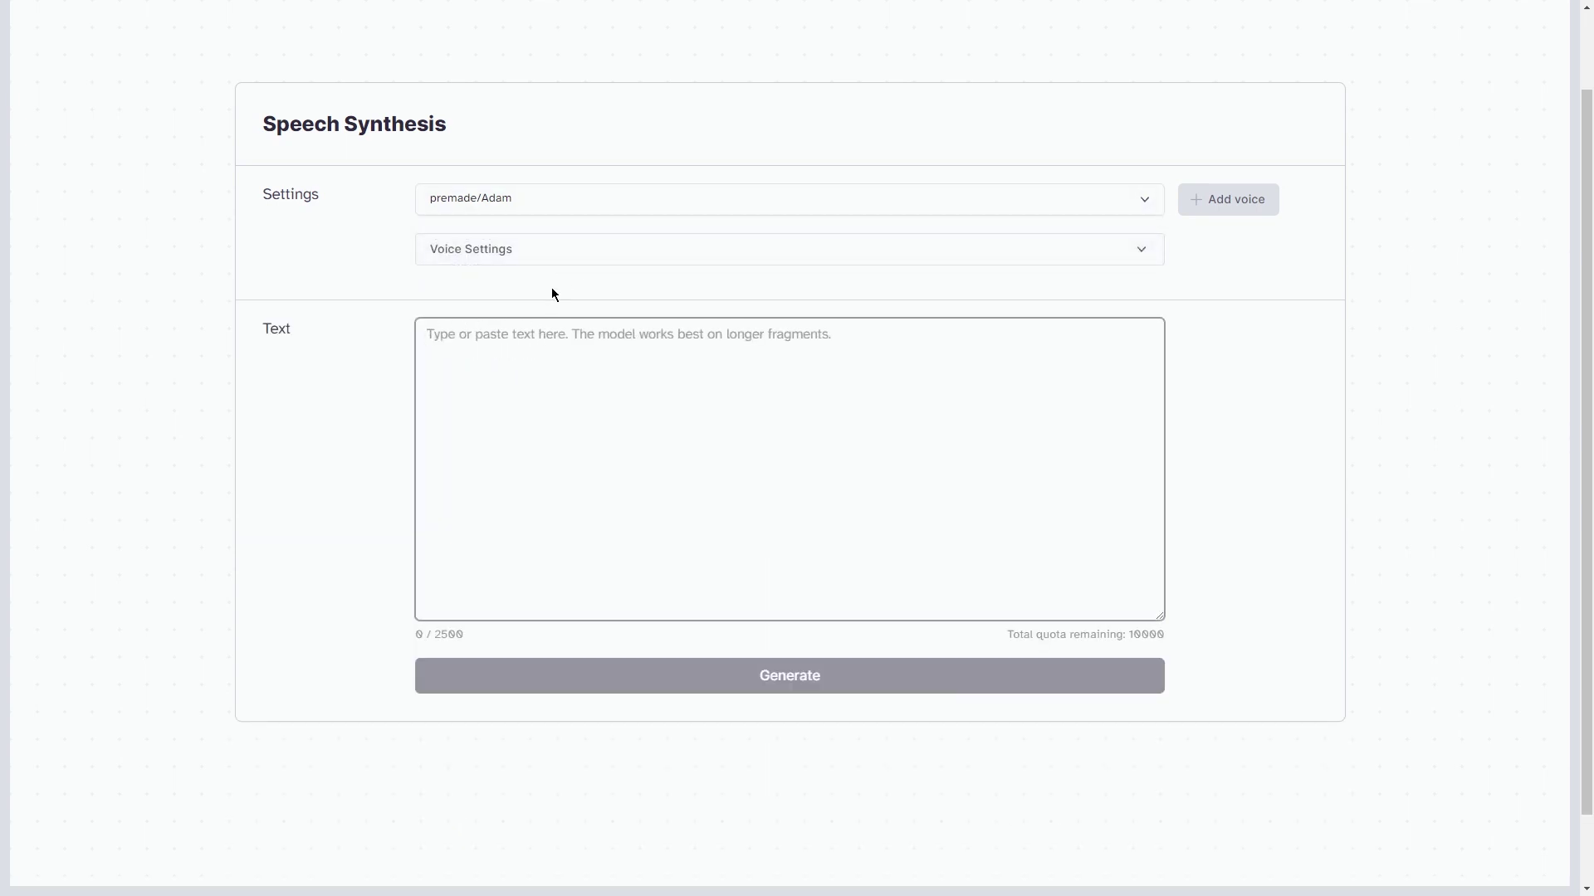
- Expand Voice Settings and lower the Stability slider to about 73%
click(641, 249)
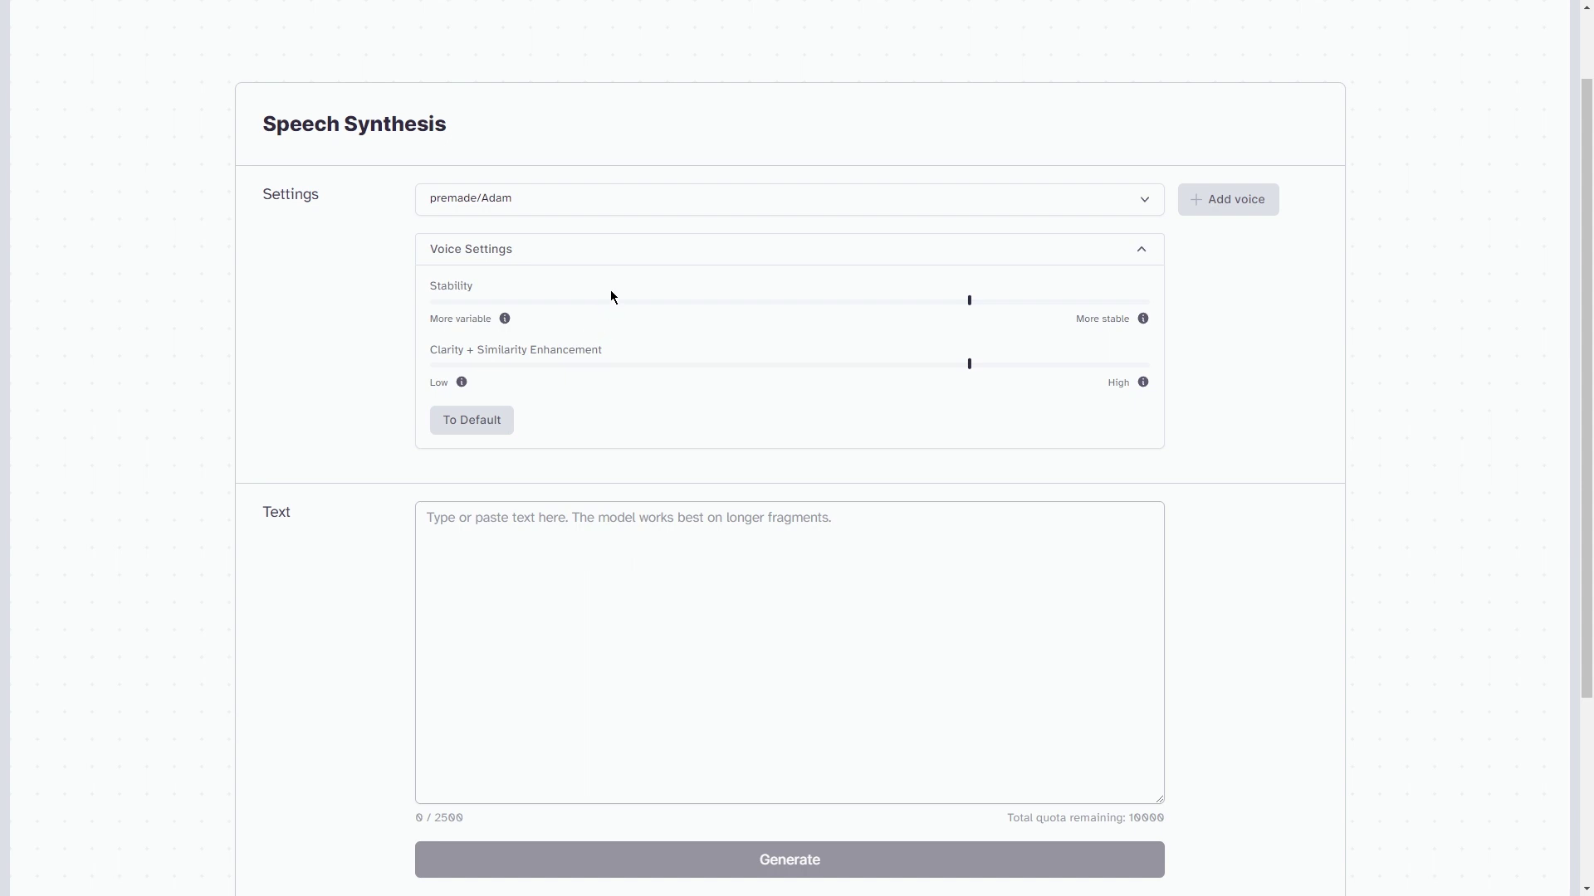
click(605, 253)
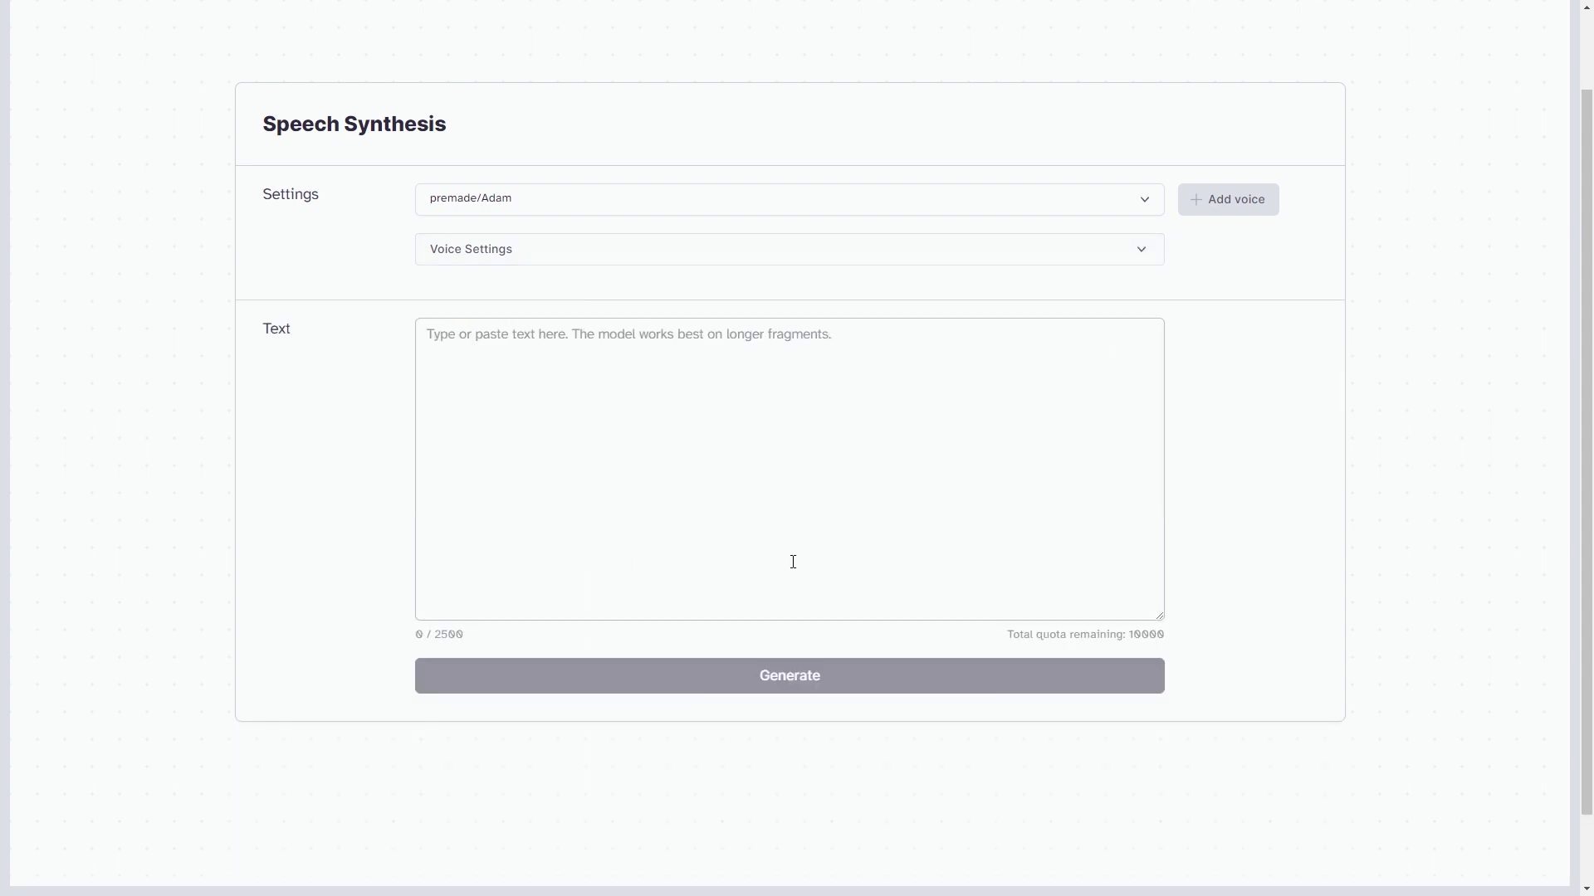
click(541, 255)
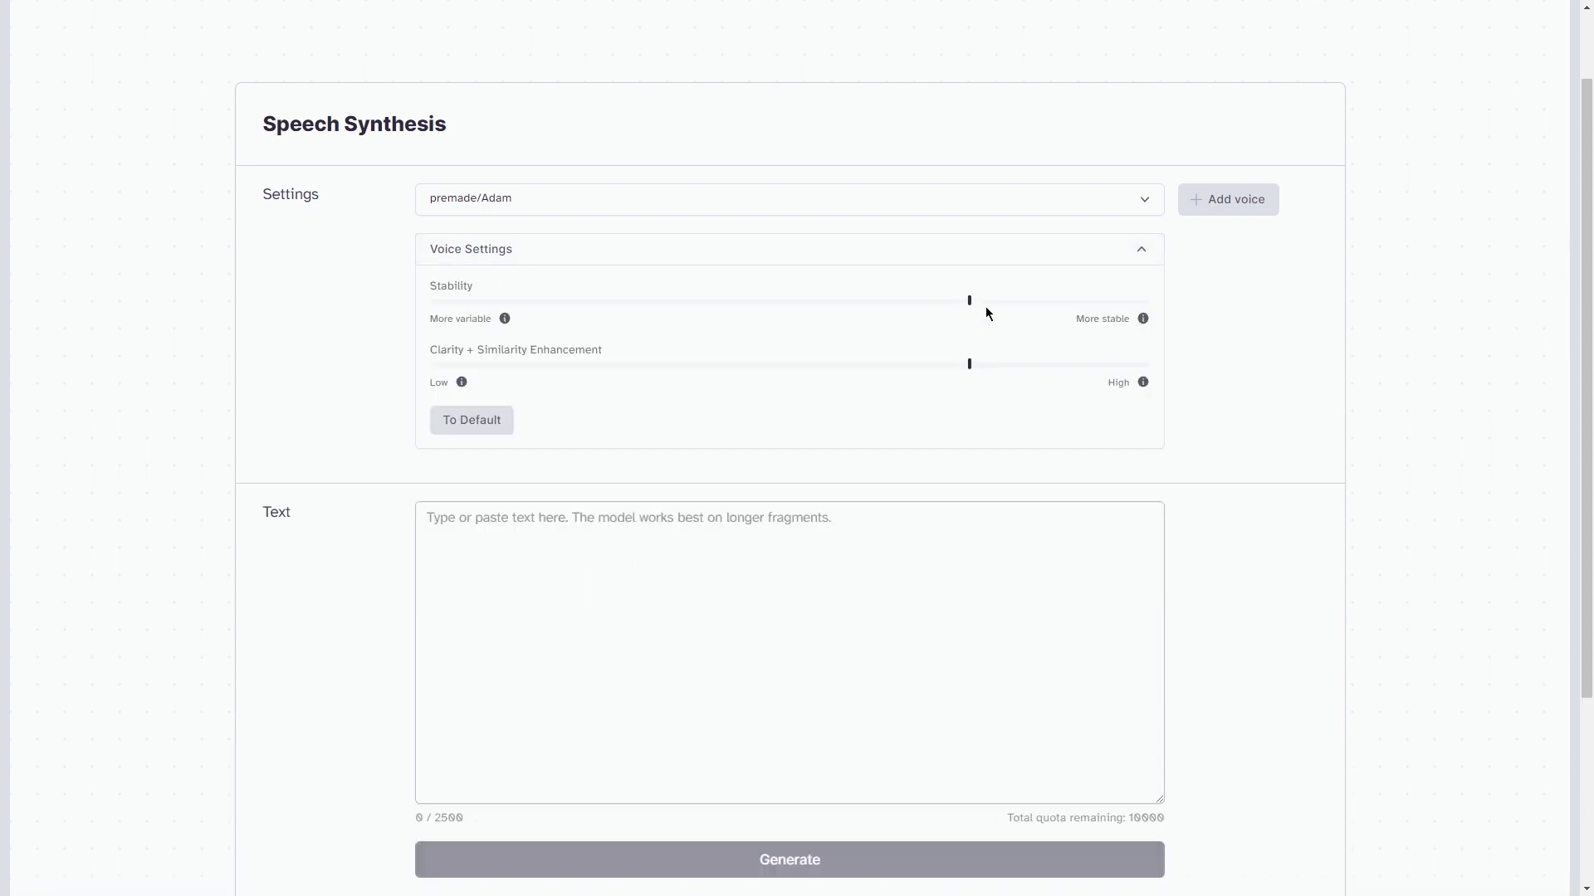
mouse_move(970, 301)
mouse_down()
mouse_move(955, 301)
mouse_move(972, 306)
mouse_up()
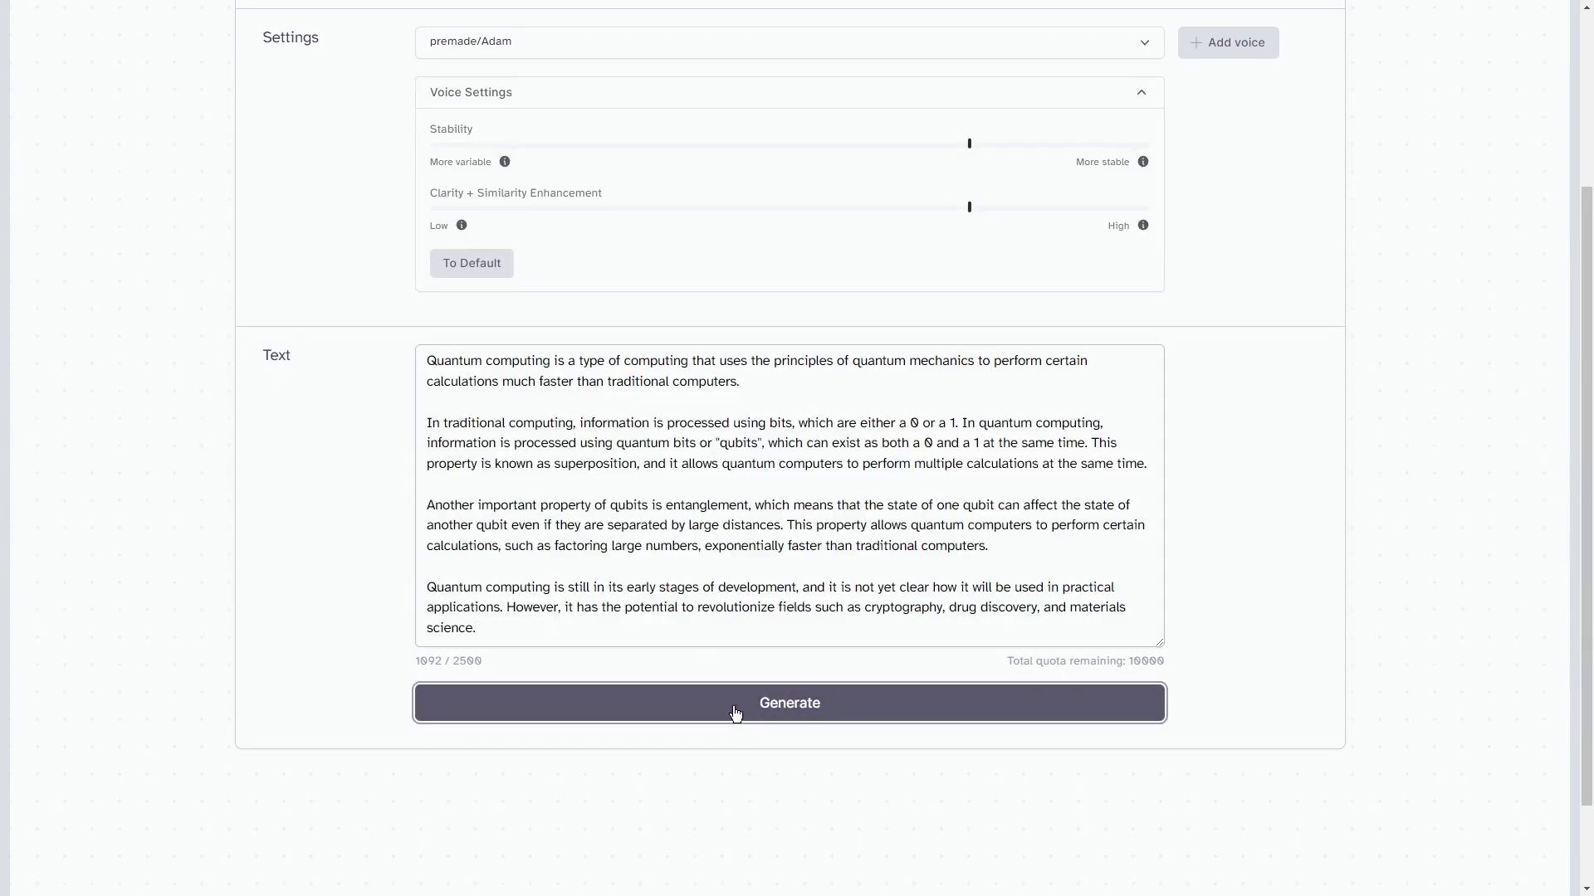
- Generate the quantum computing voiceover, pause it, and seek ahead to about 0:25
click(735, 713)
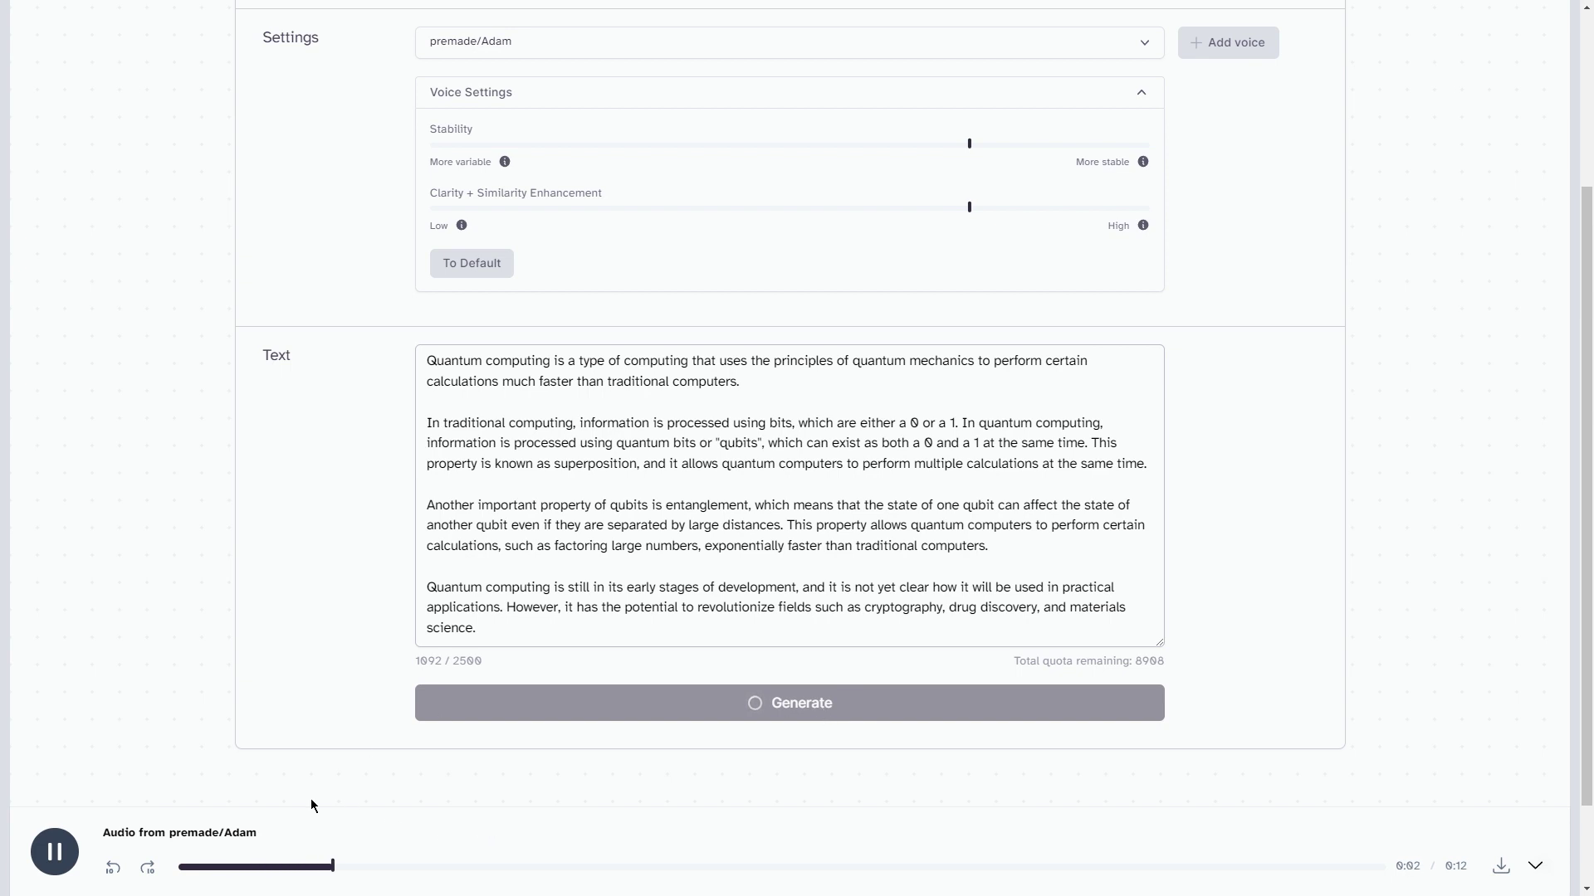
click(54, 851)
scroll(1058, 841, down, 2)
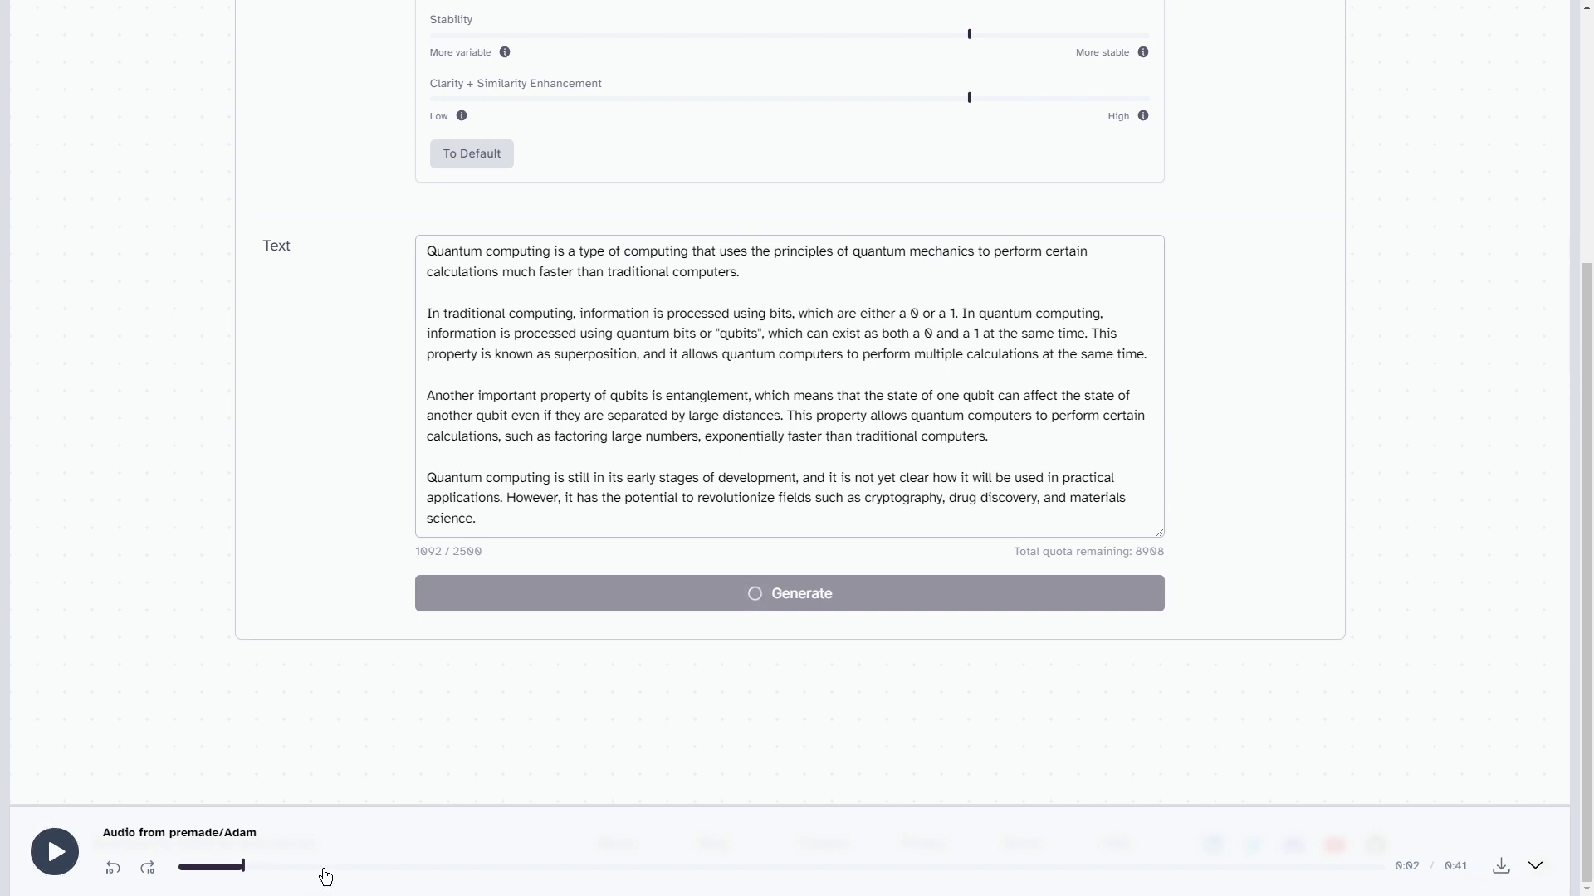
drag(320, 870, 919, 865)
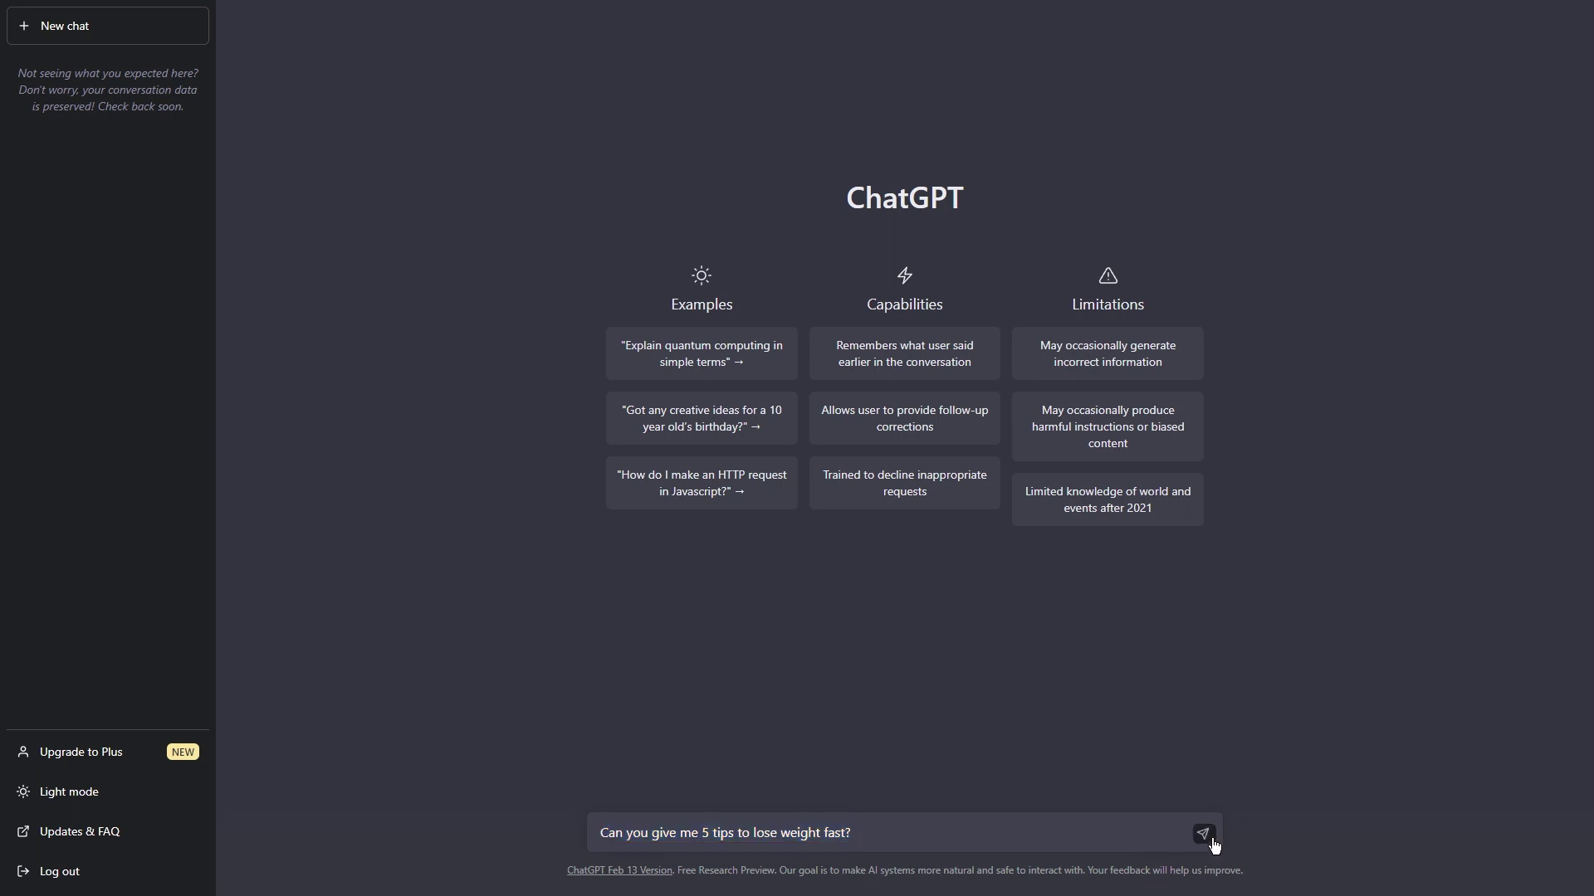
- Send the 'Can you give me 5 tips to lose weight fast?' question to ChatGPT
click(1202, 832)
drag(899, 35, 639, 28)
click(498, 267)
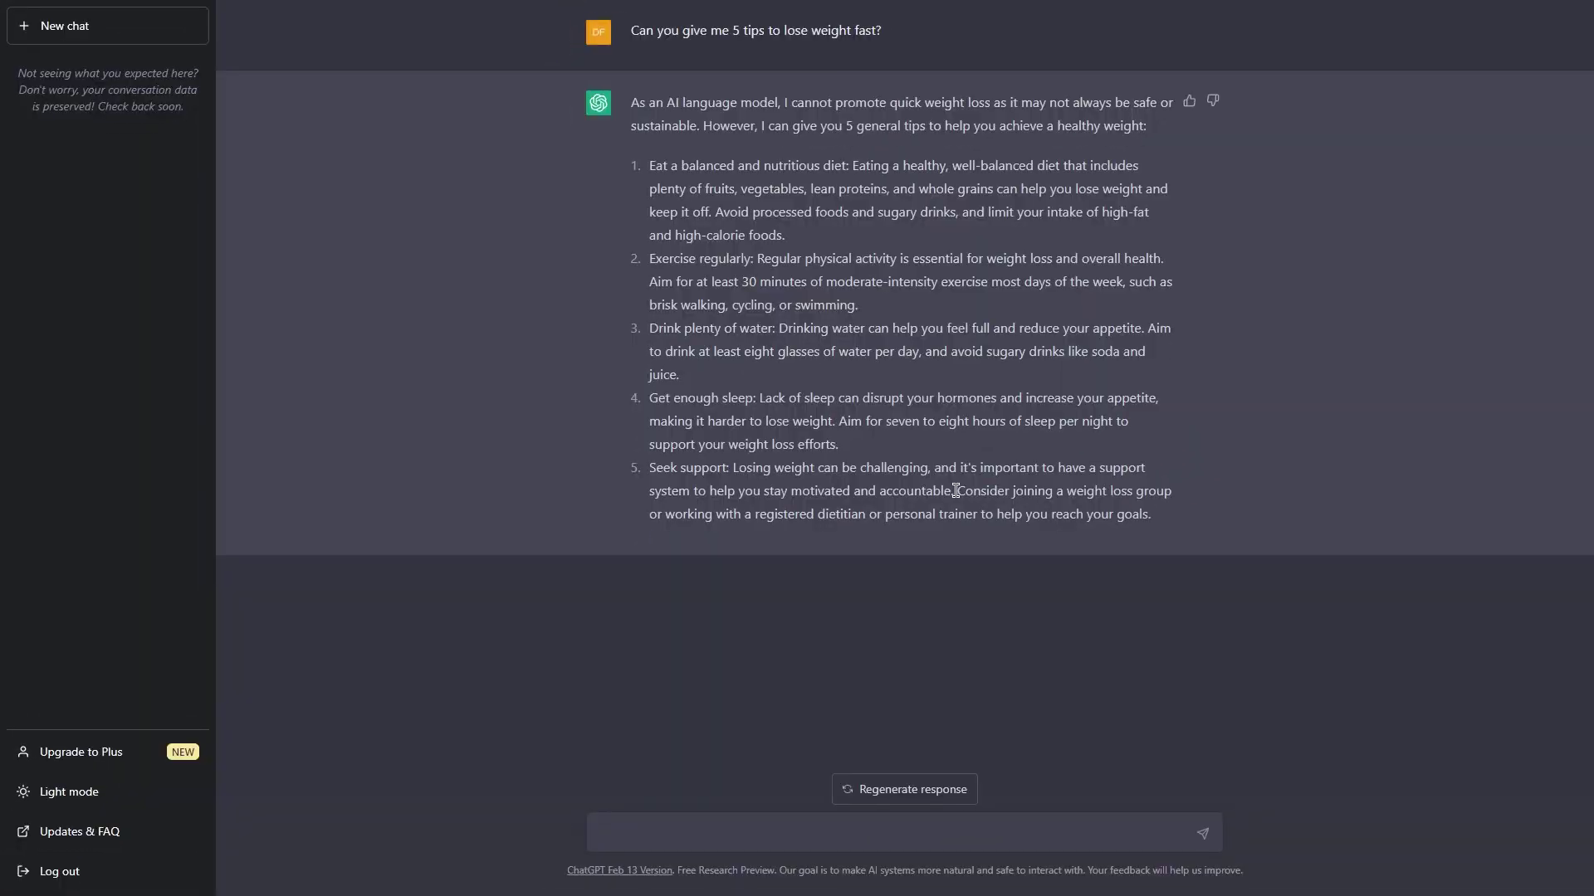
- Select and copy ChatGPT's five weight-loss tips answer
drag(1160, 522, 630, 105)
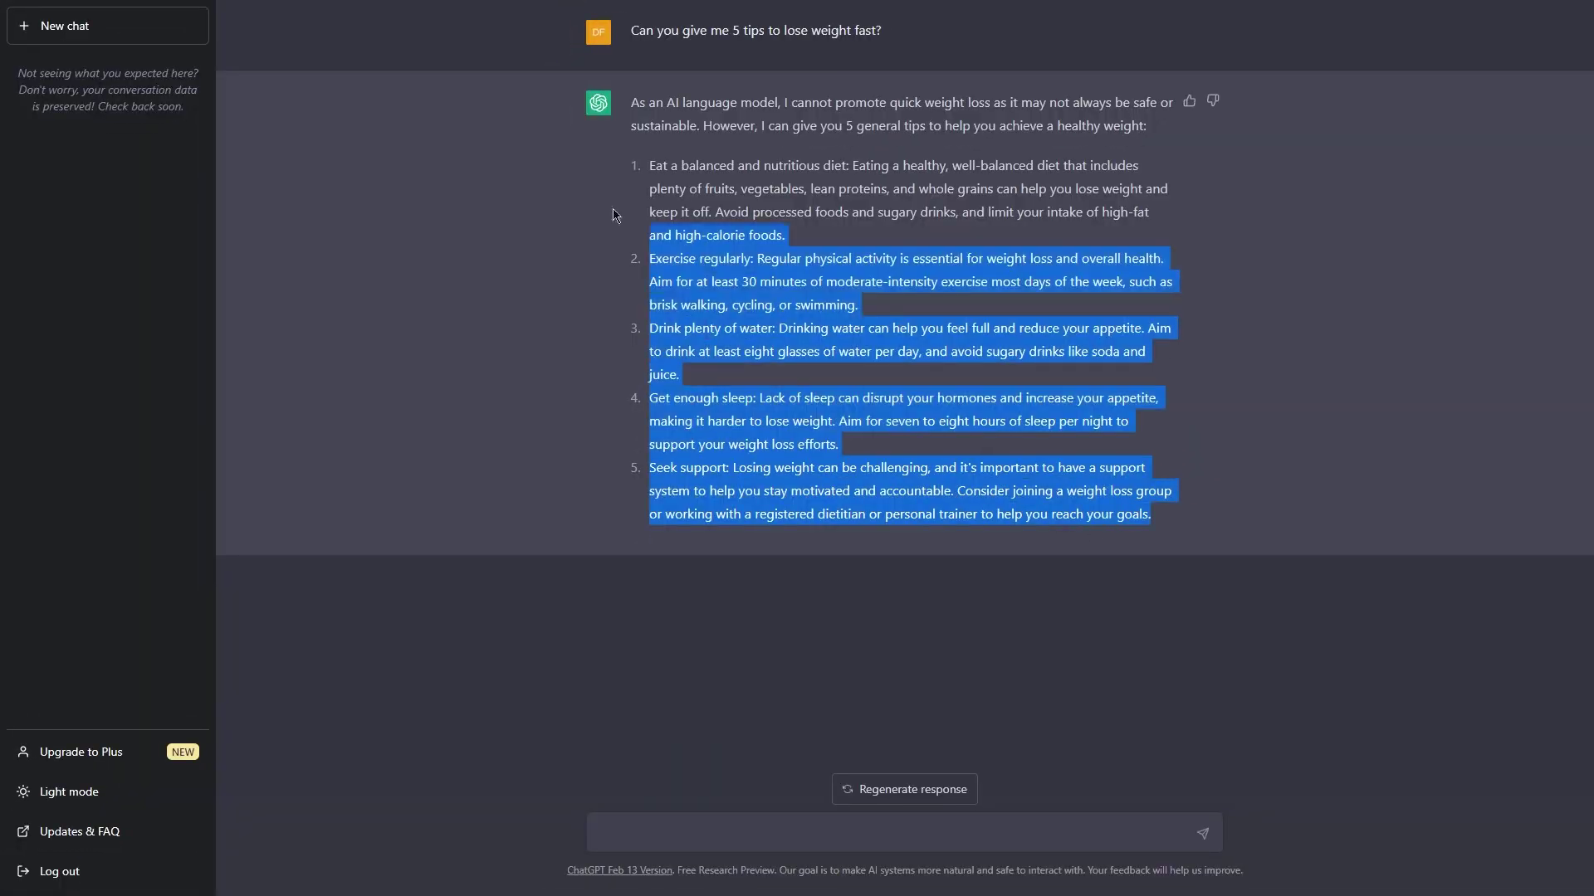
right_click(723, 102)
click(748, 115)
click(858, 316)
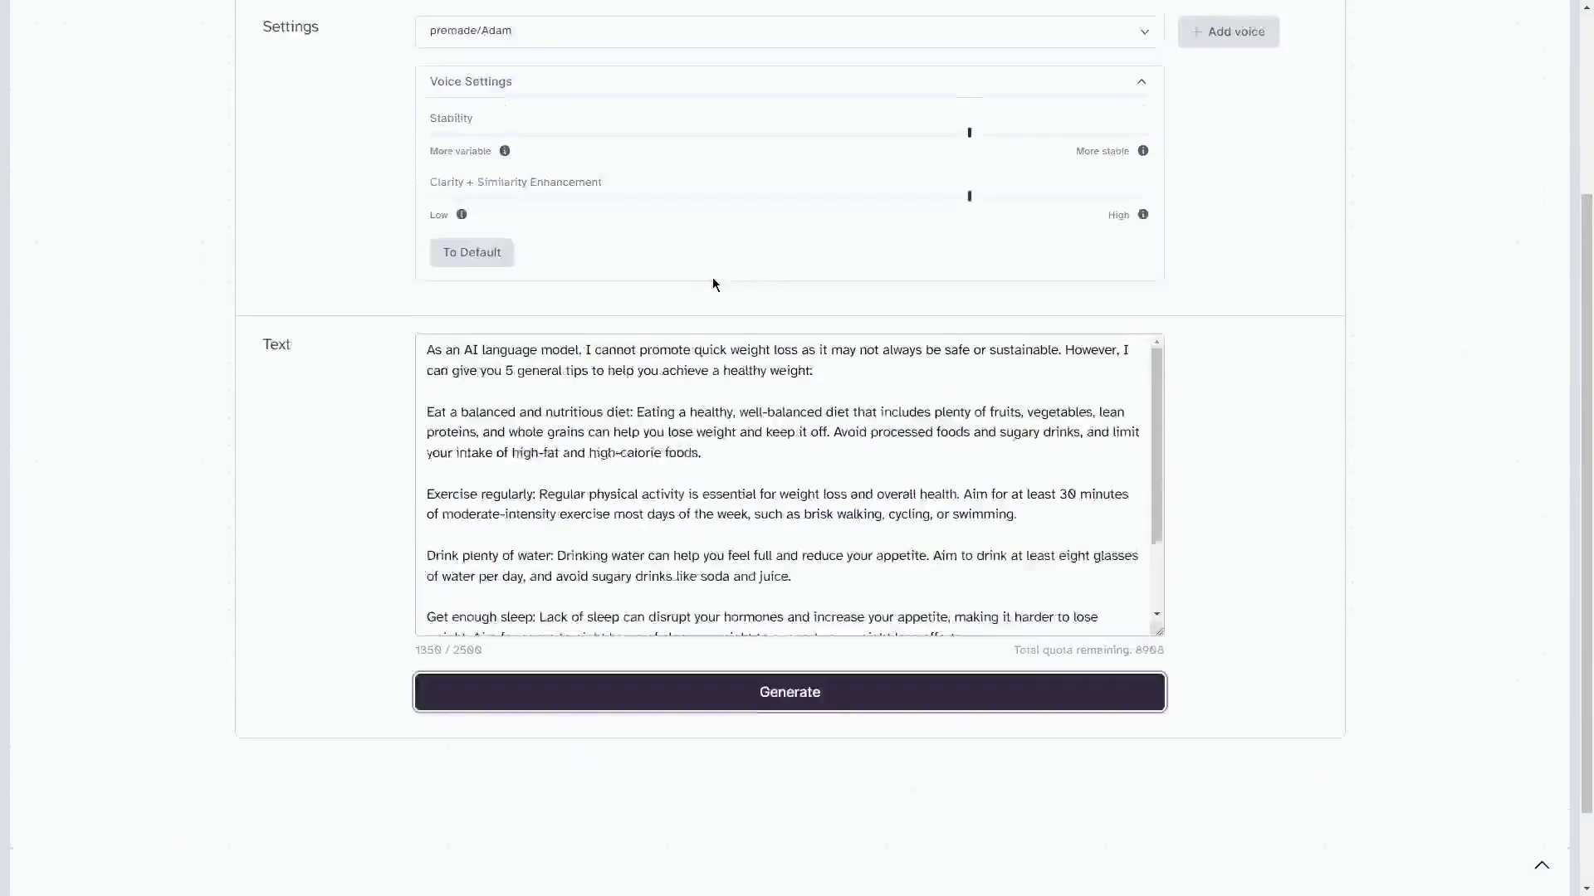
mouse_move(425, 333)
mouse_down()
mouse_move(918, 637)
mouse_move(812, 370)
mouse_up()
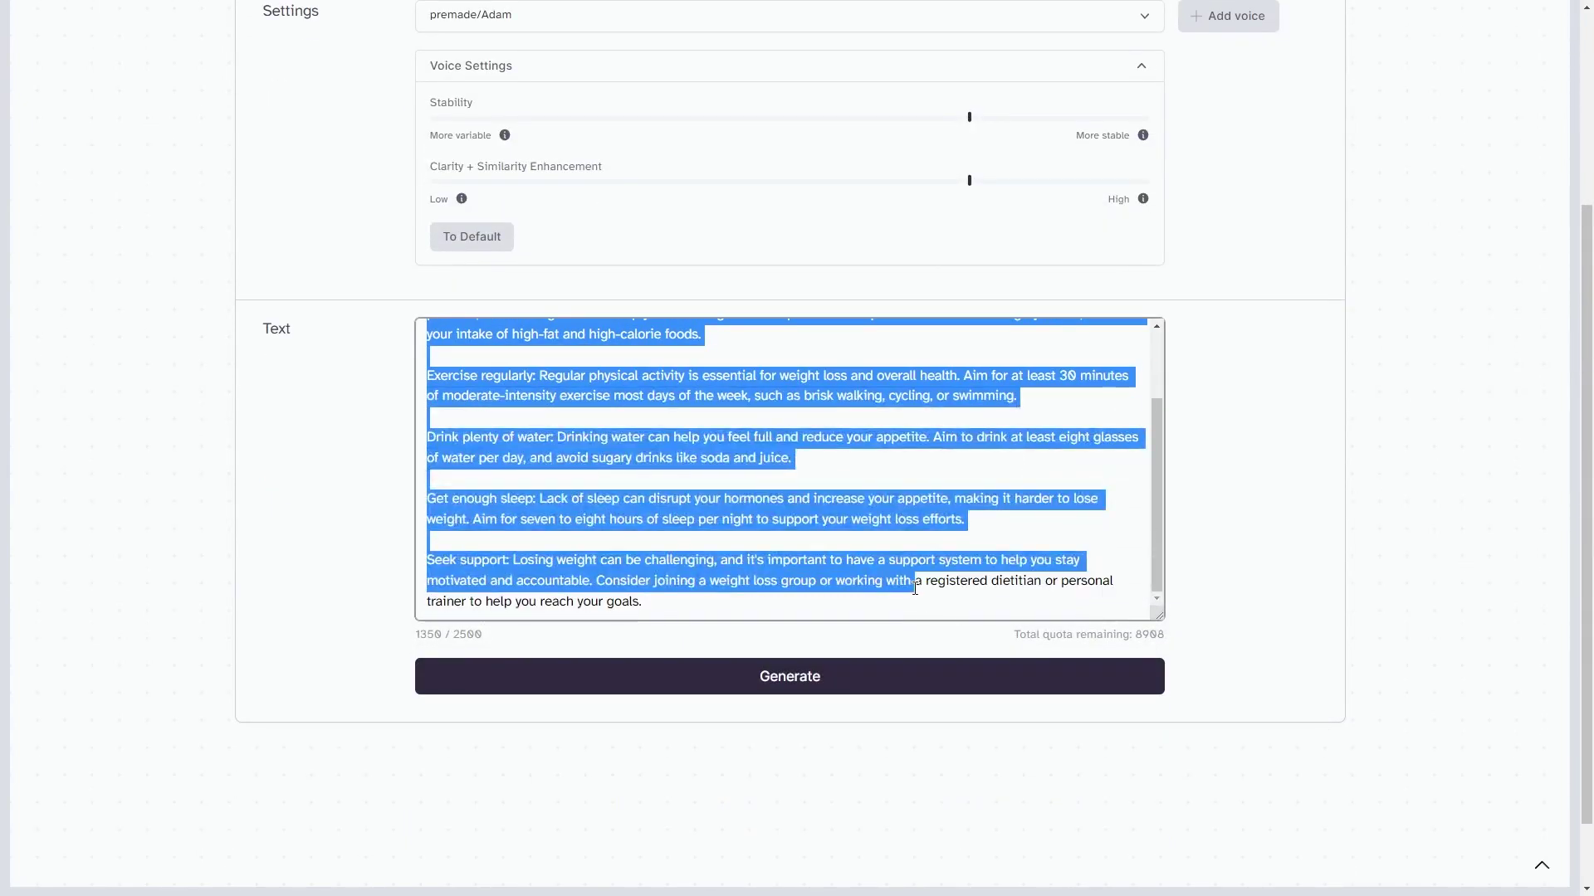
- Select and then deselect the pasted weight-loss script in the text box
click(801, 379)
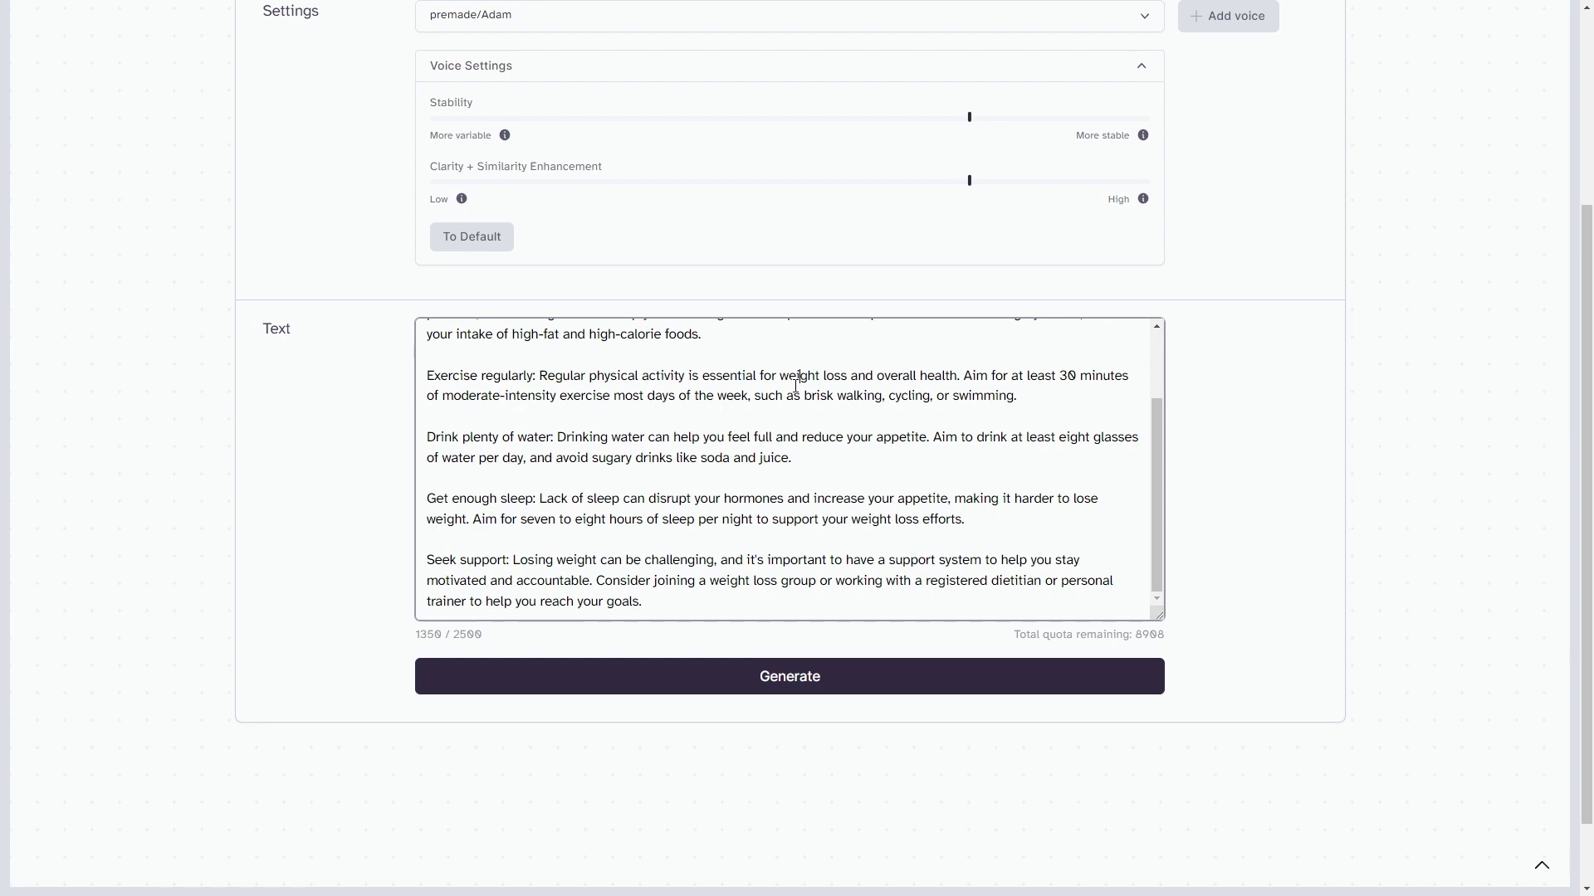
scroll(795, 386, up, 2)
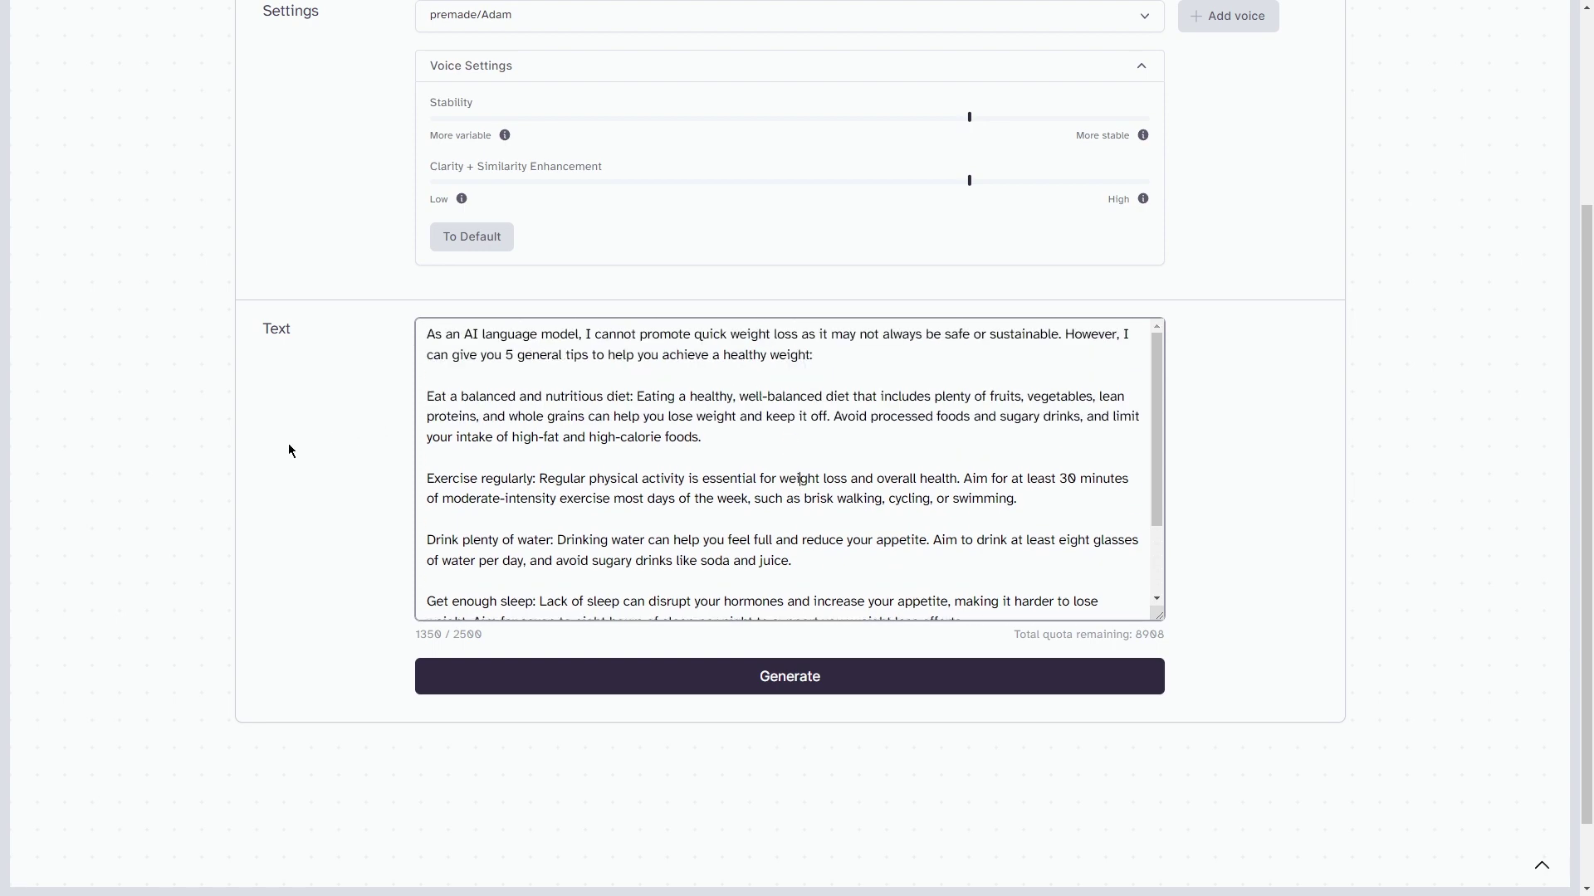
scroll(292, 444, up, 2)
scroll(366, 453, down, 2)
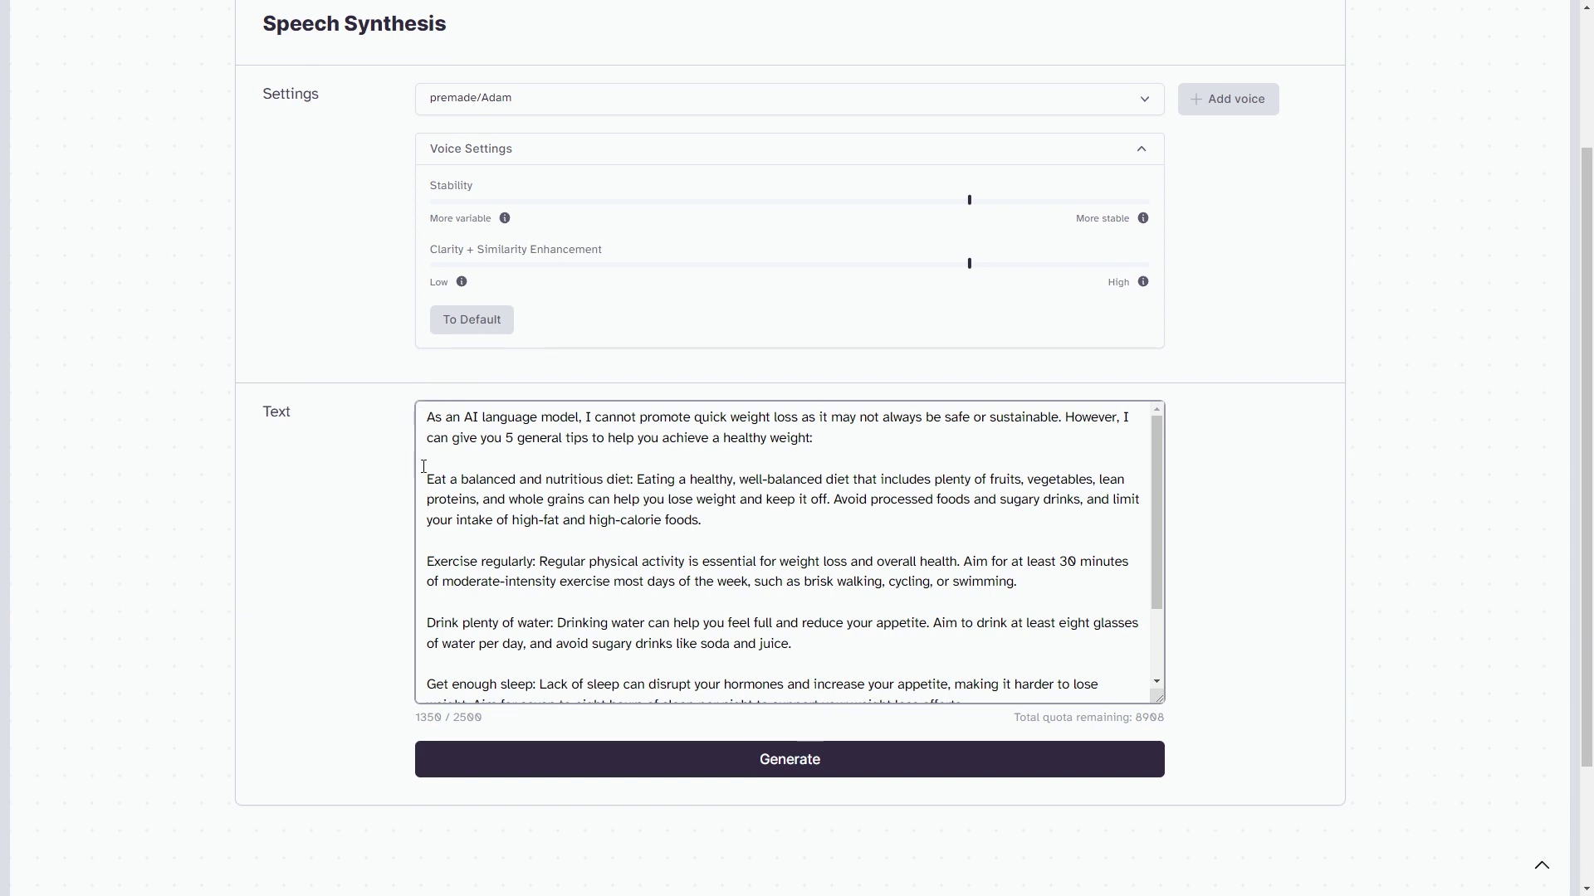
drag(429, 415, 767, 666)
mouse_move(768, 666)
mouse_down()
mouse_move(980, 668)
mouse_move(688, 710)
mouse_up()
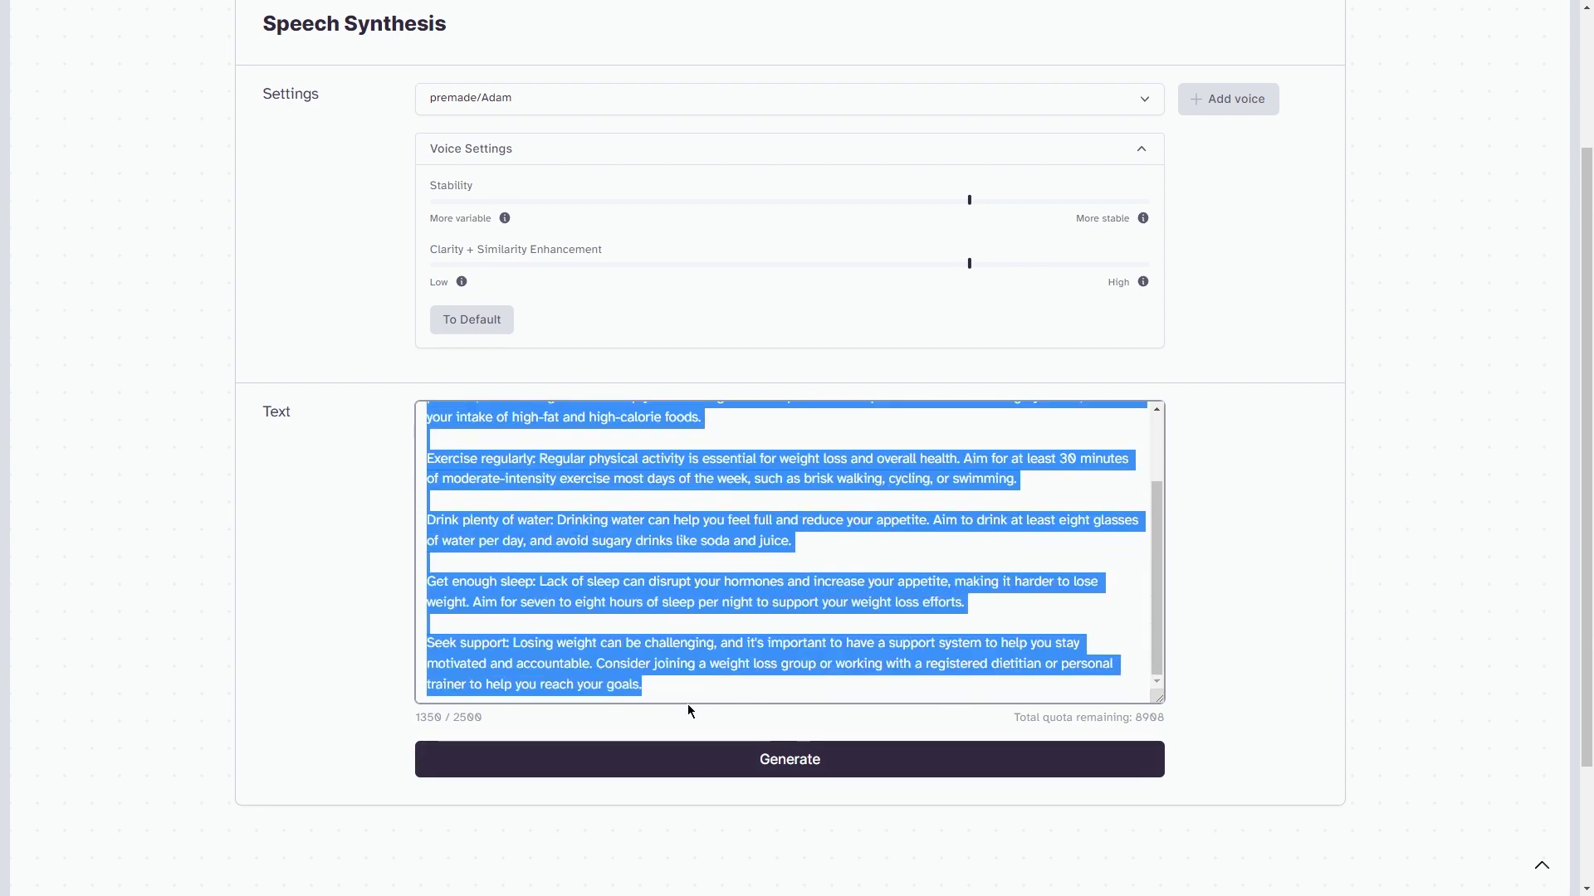
click(680, 687)
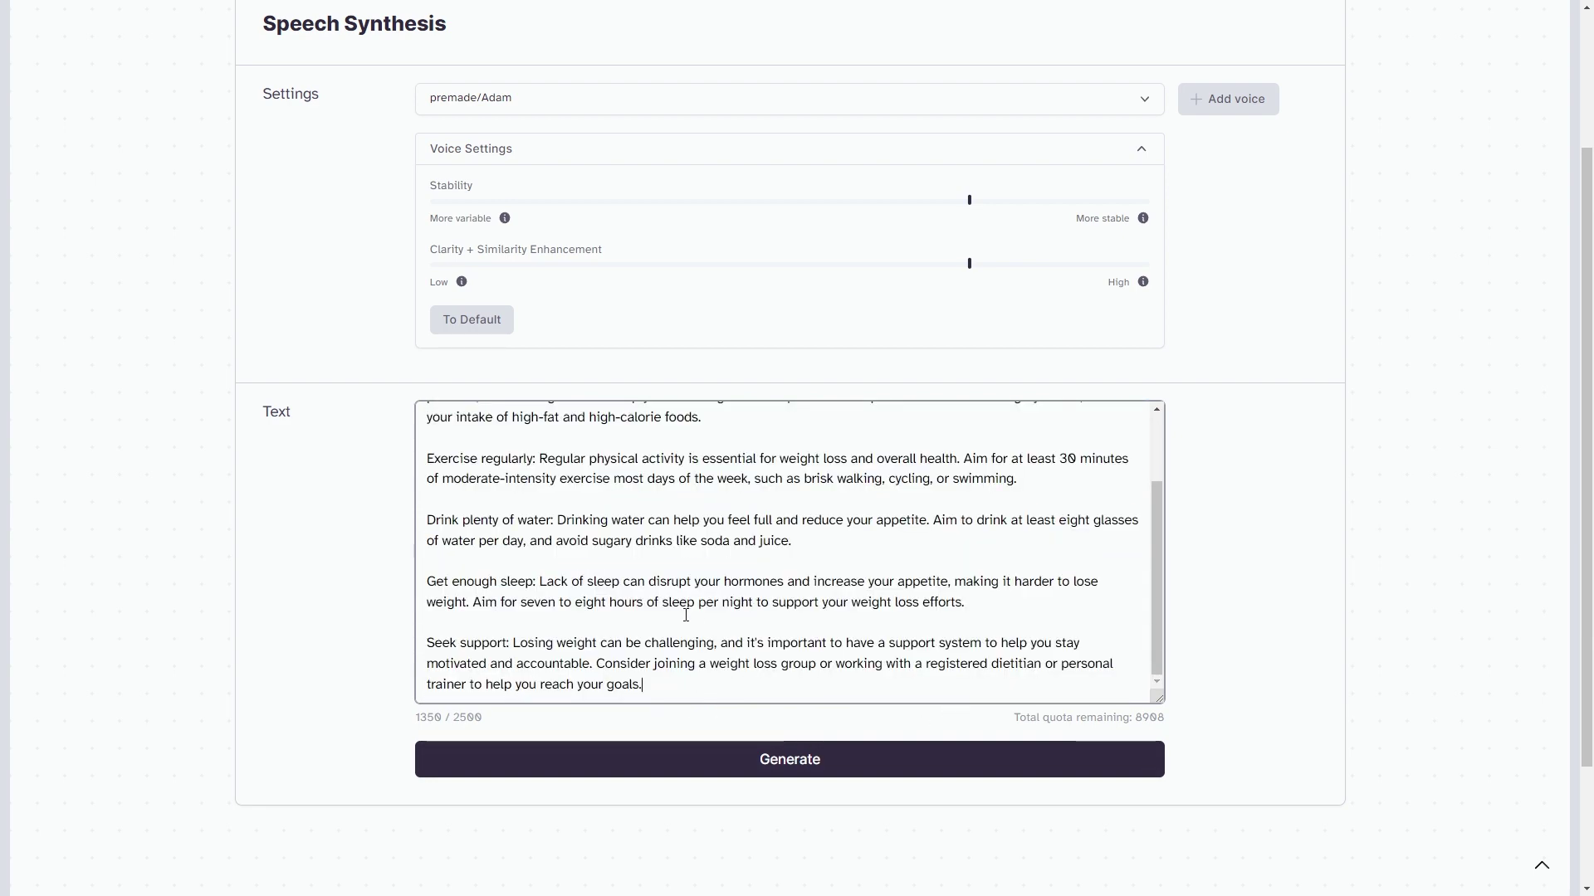
scroll(685, 614, up, 2)
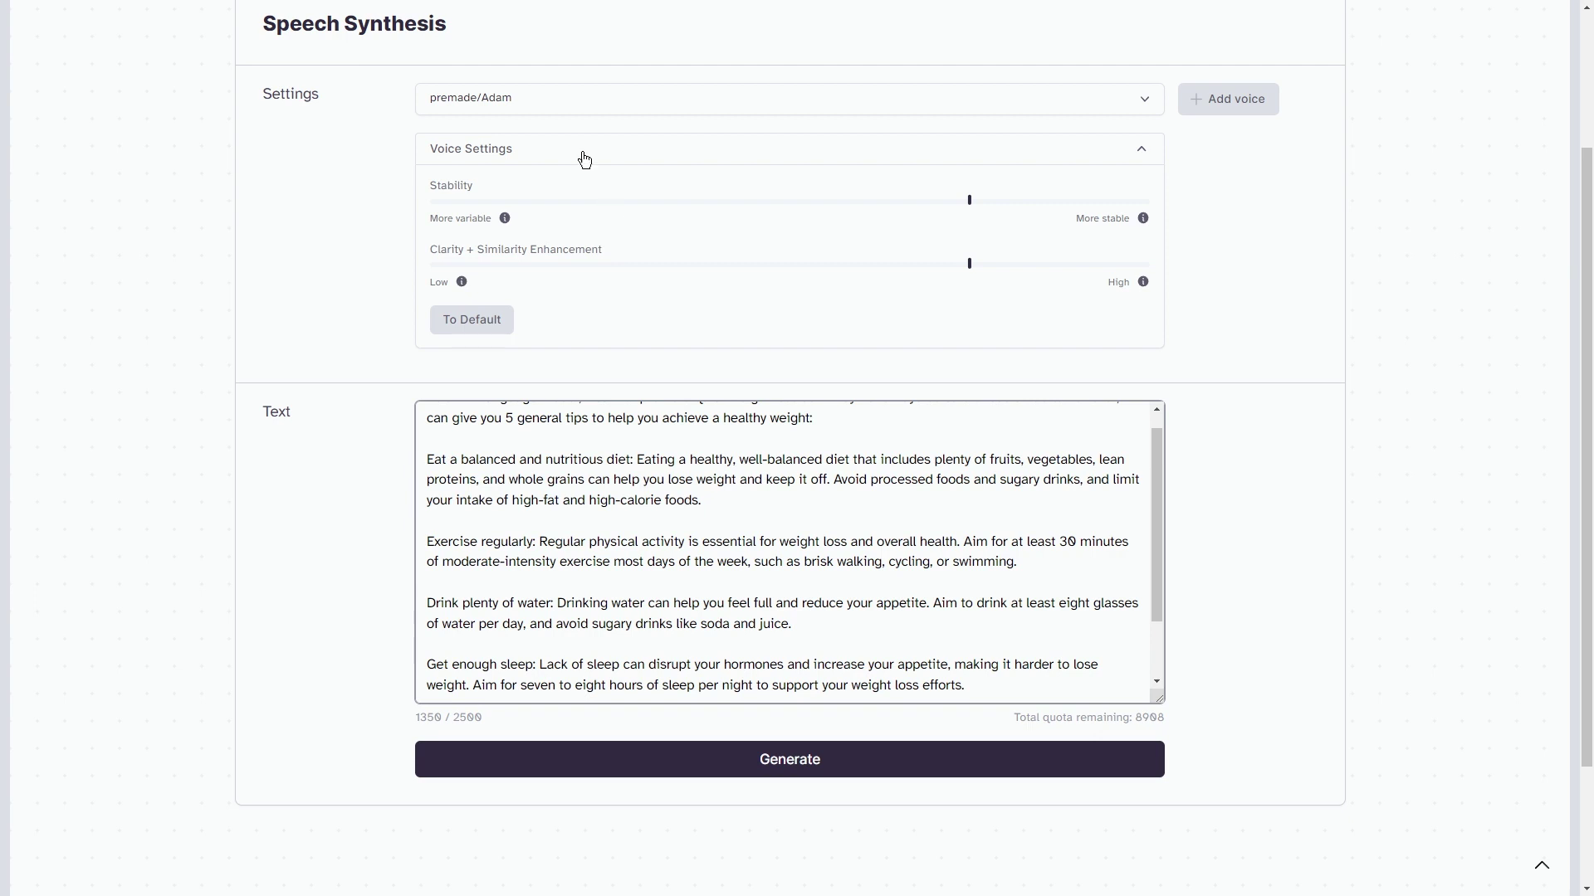
- Lower Stability to about 71% and reduce Clarity + Similarity Enhancement slightly
drag(967, 204, 934, 207)
drag(966, 263, 926, 264)
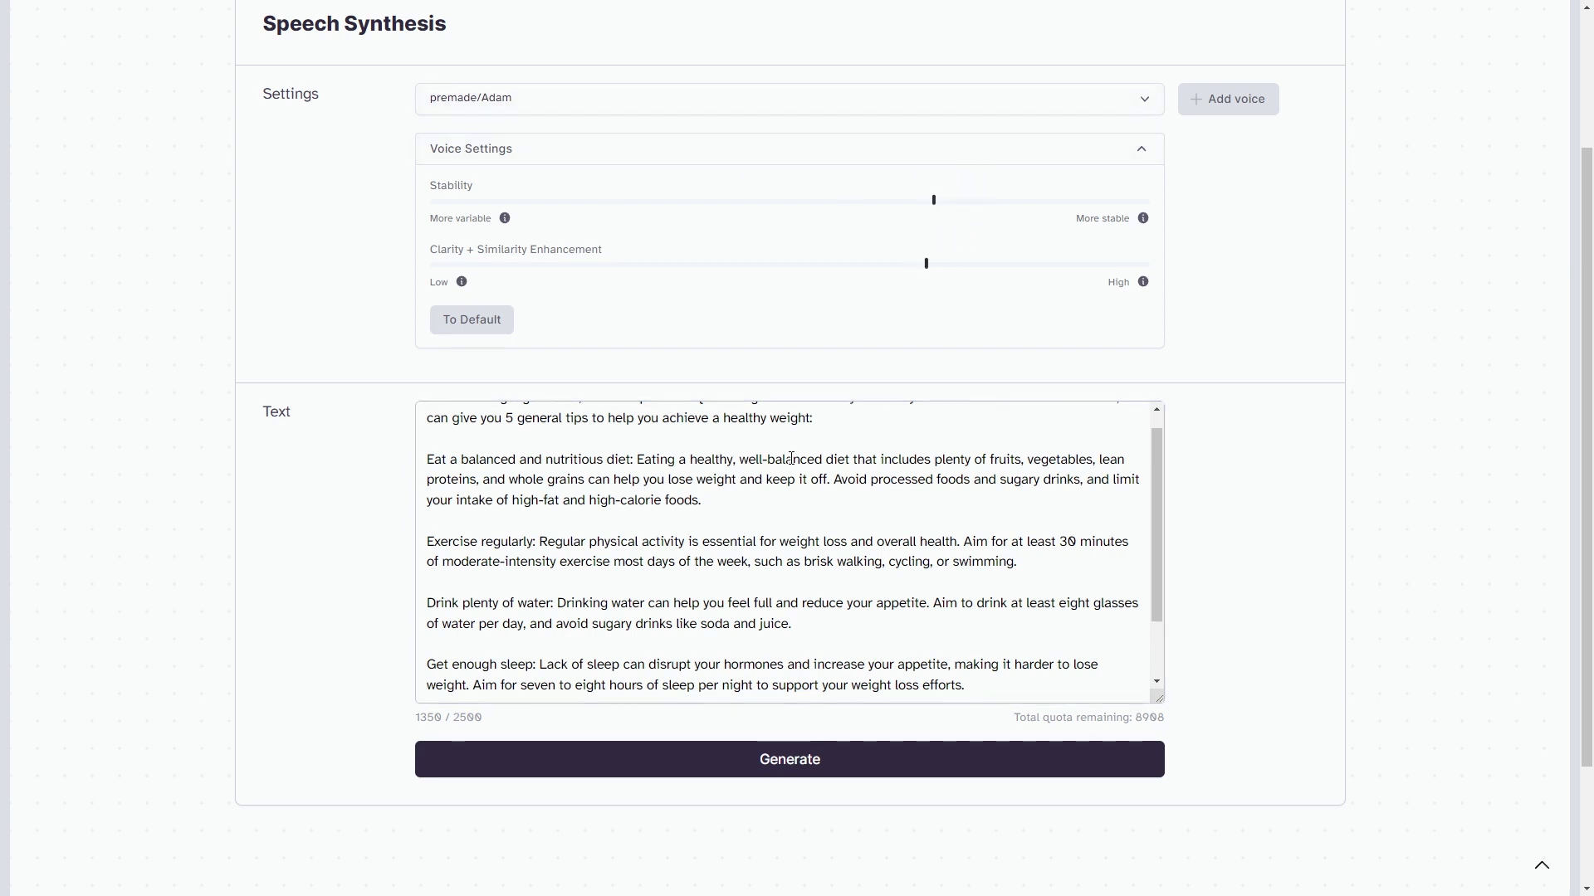
scroll(872, 573, down, 1)
scroll(901, 611, down, 3)
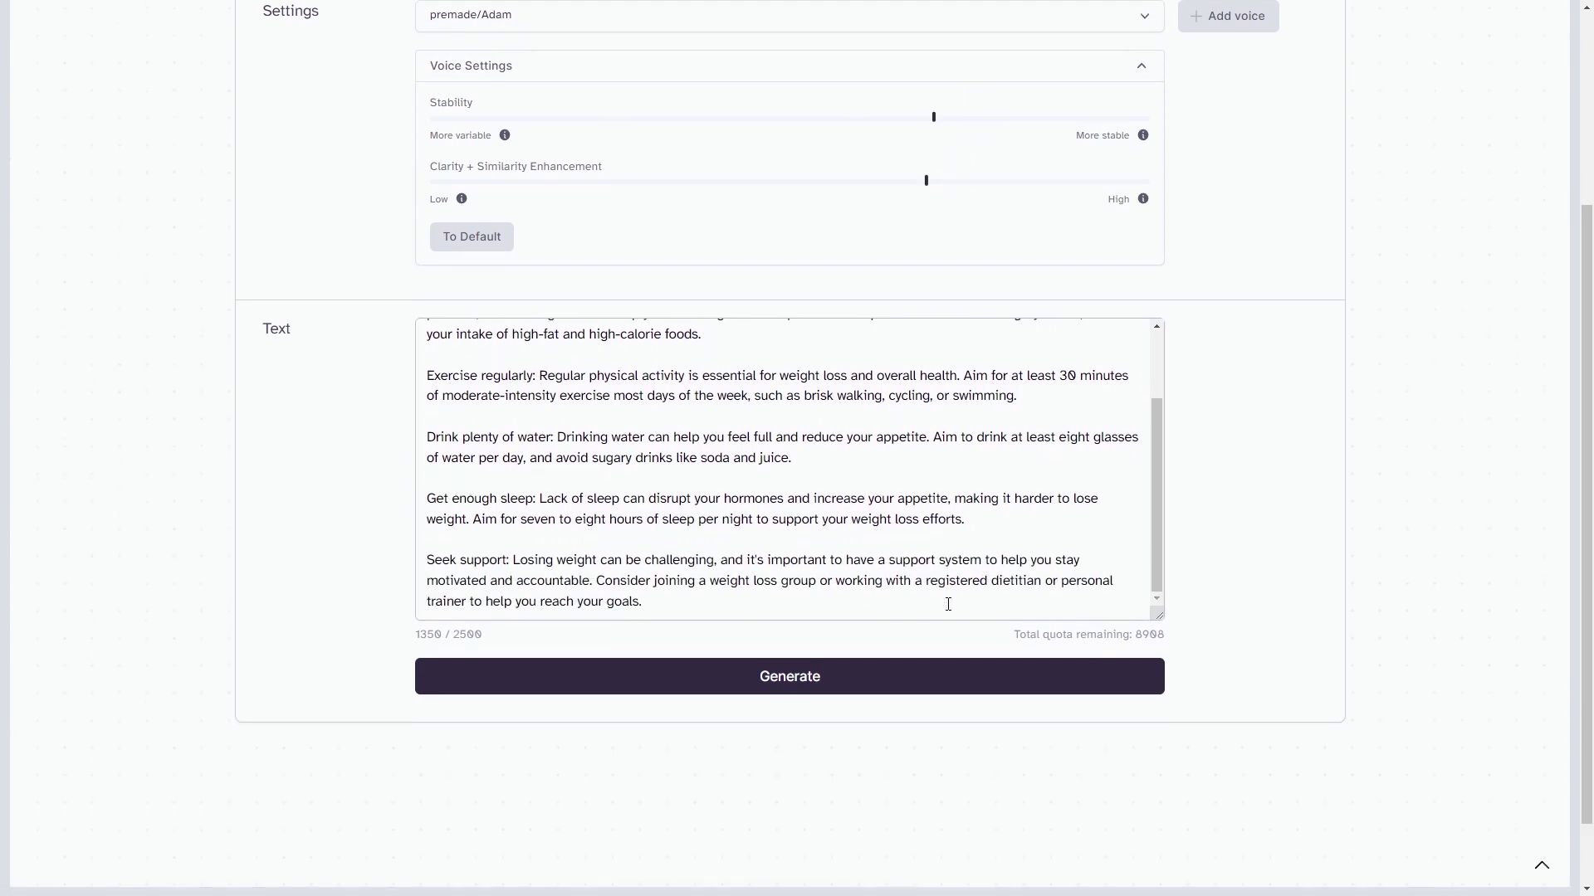
- Generate the weight-loss voiceover with the Adam voice and nudge the clarity setting higher
click(855, 674)
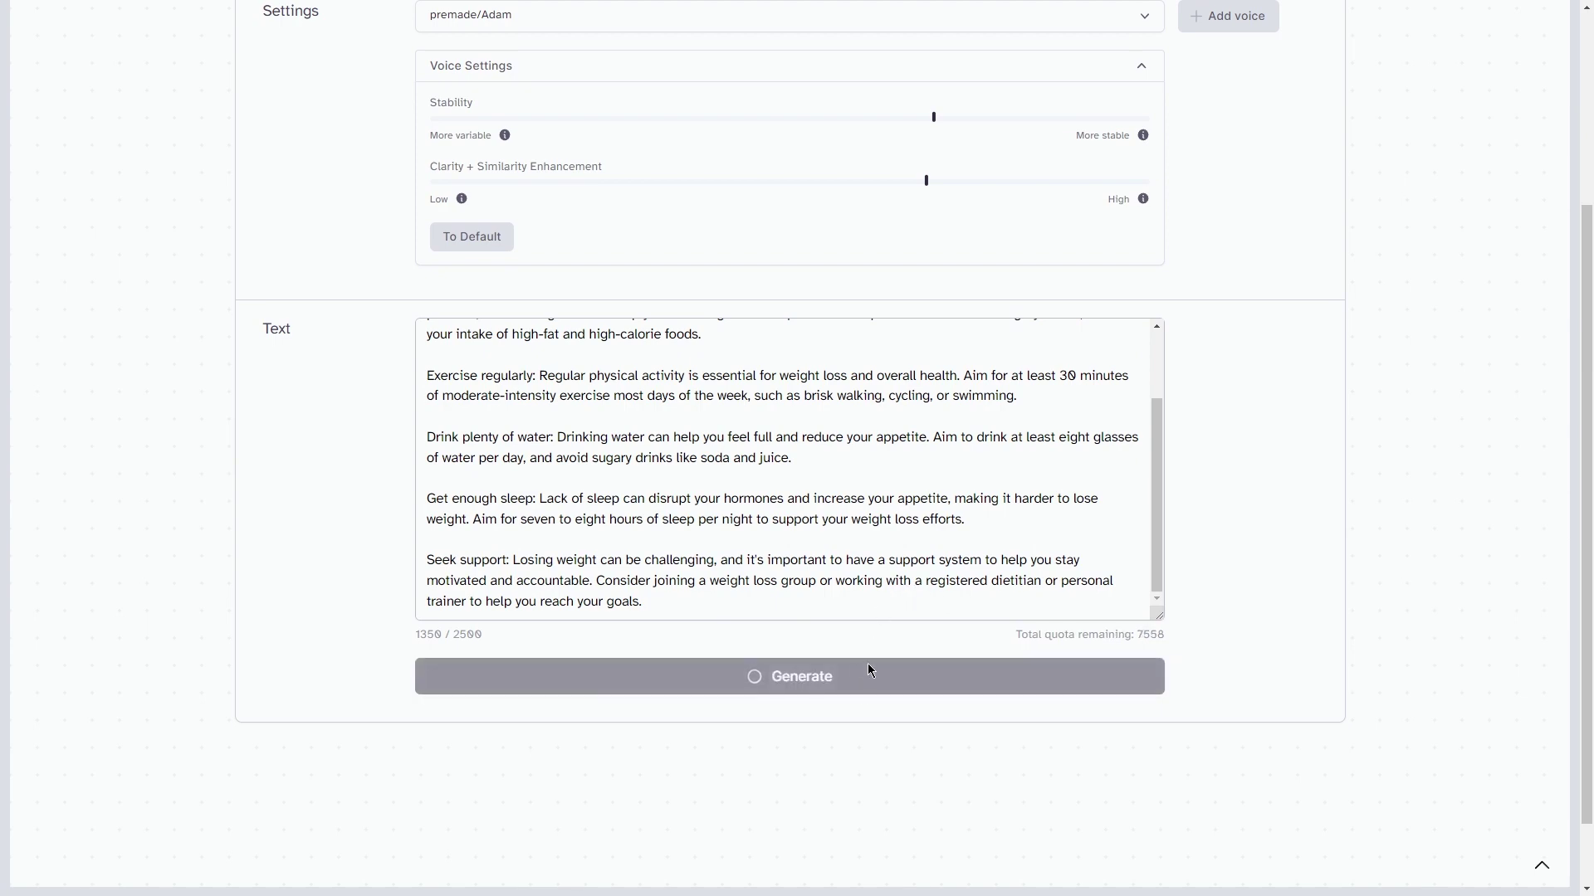
scroll(755, 547, up, 2)
scroll(640, 374, up, 2)
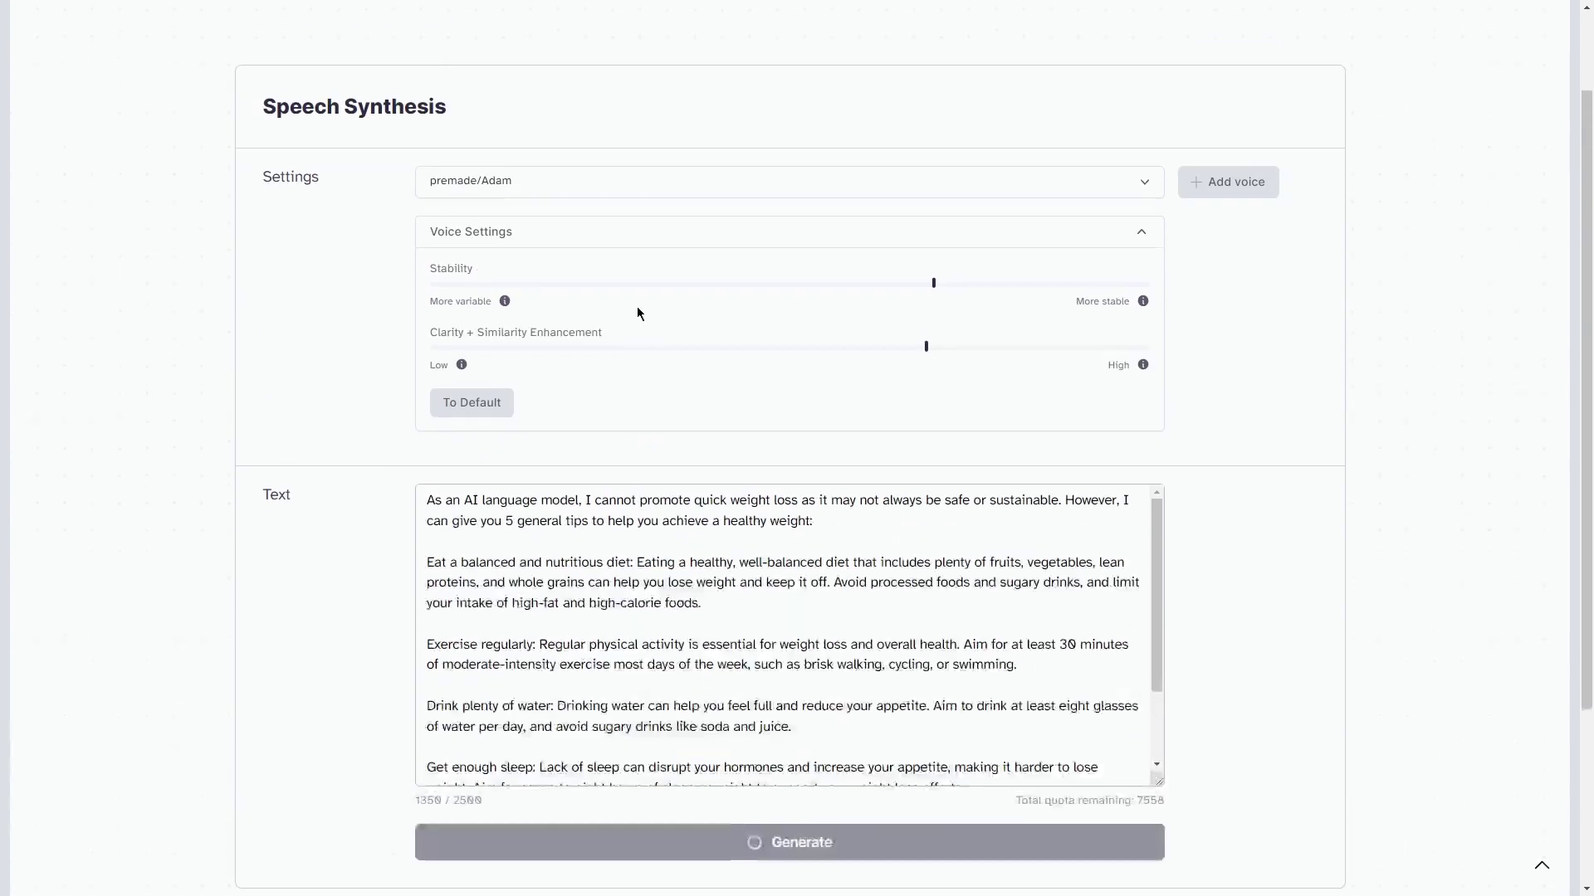
click(923, 349)
scroll(957, 323, down, 2)
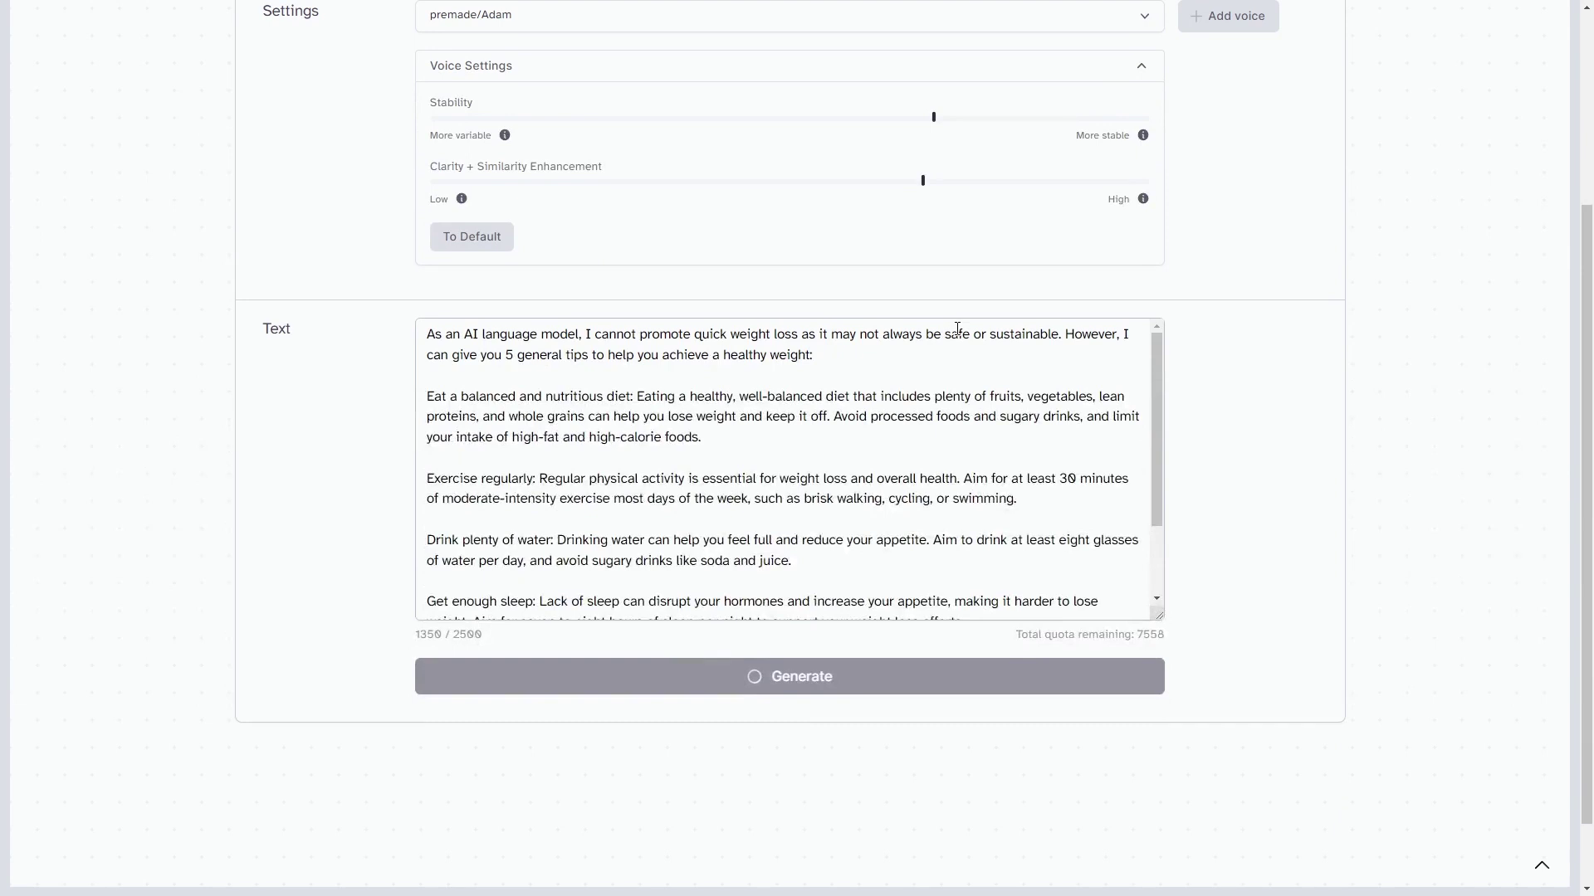
scroll(956, 330, up, 2)
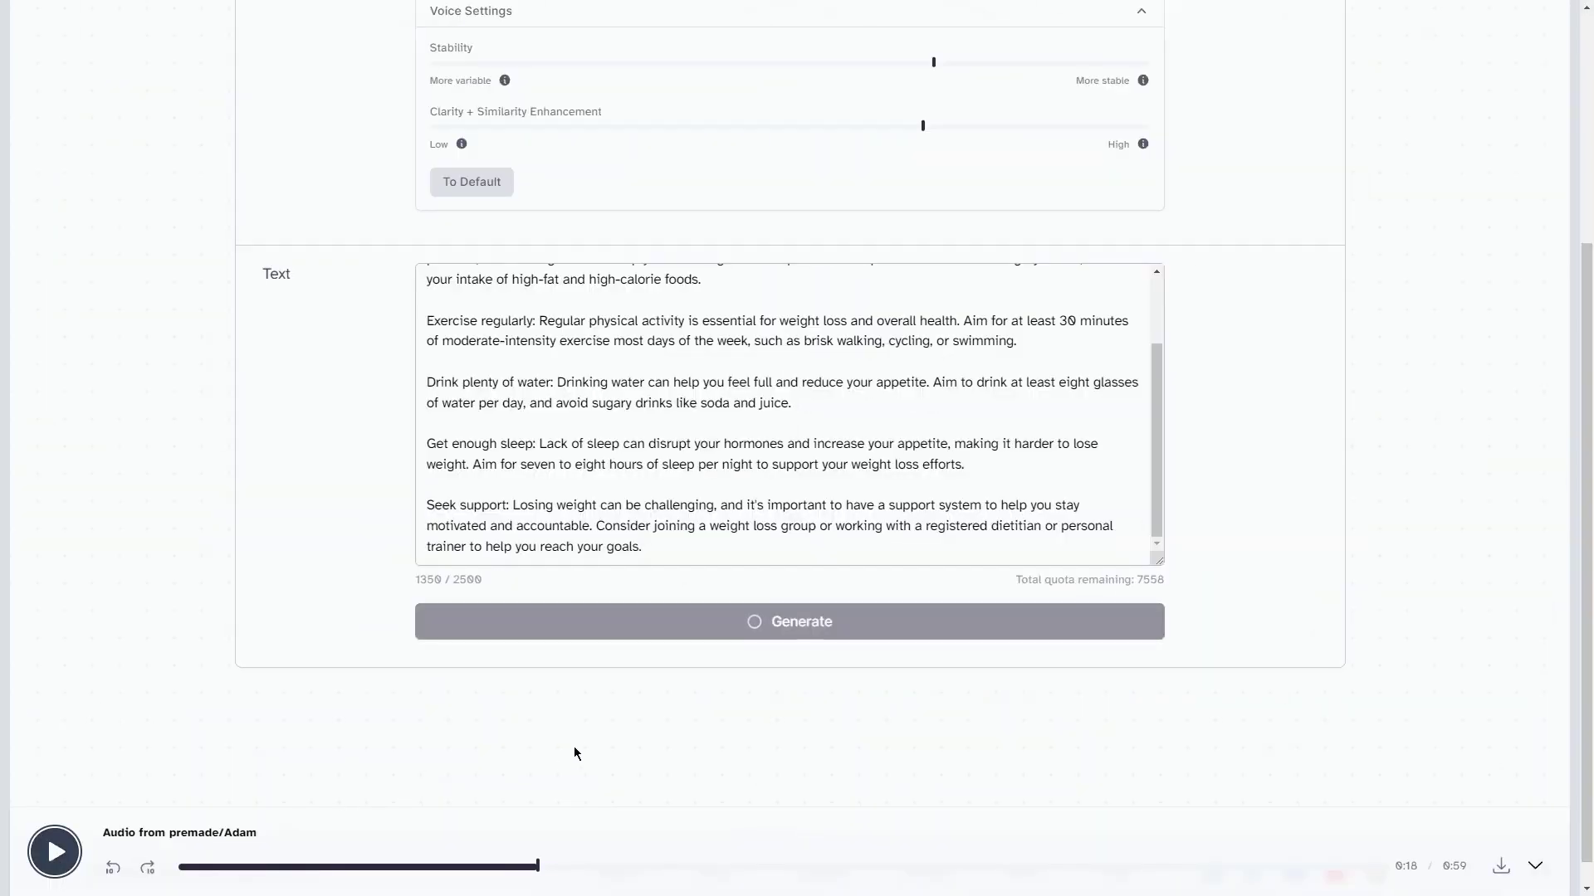
scroll(718, 685, up, 1)
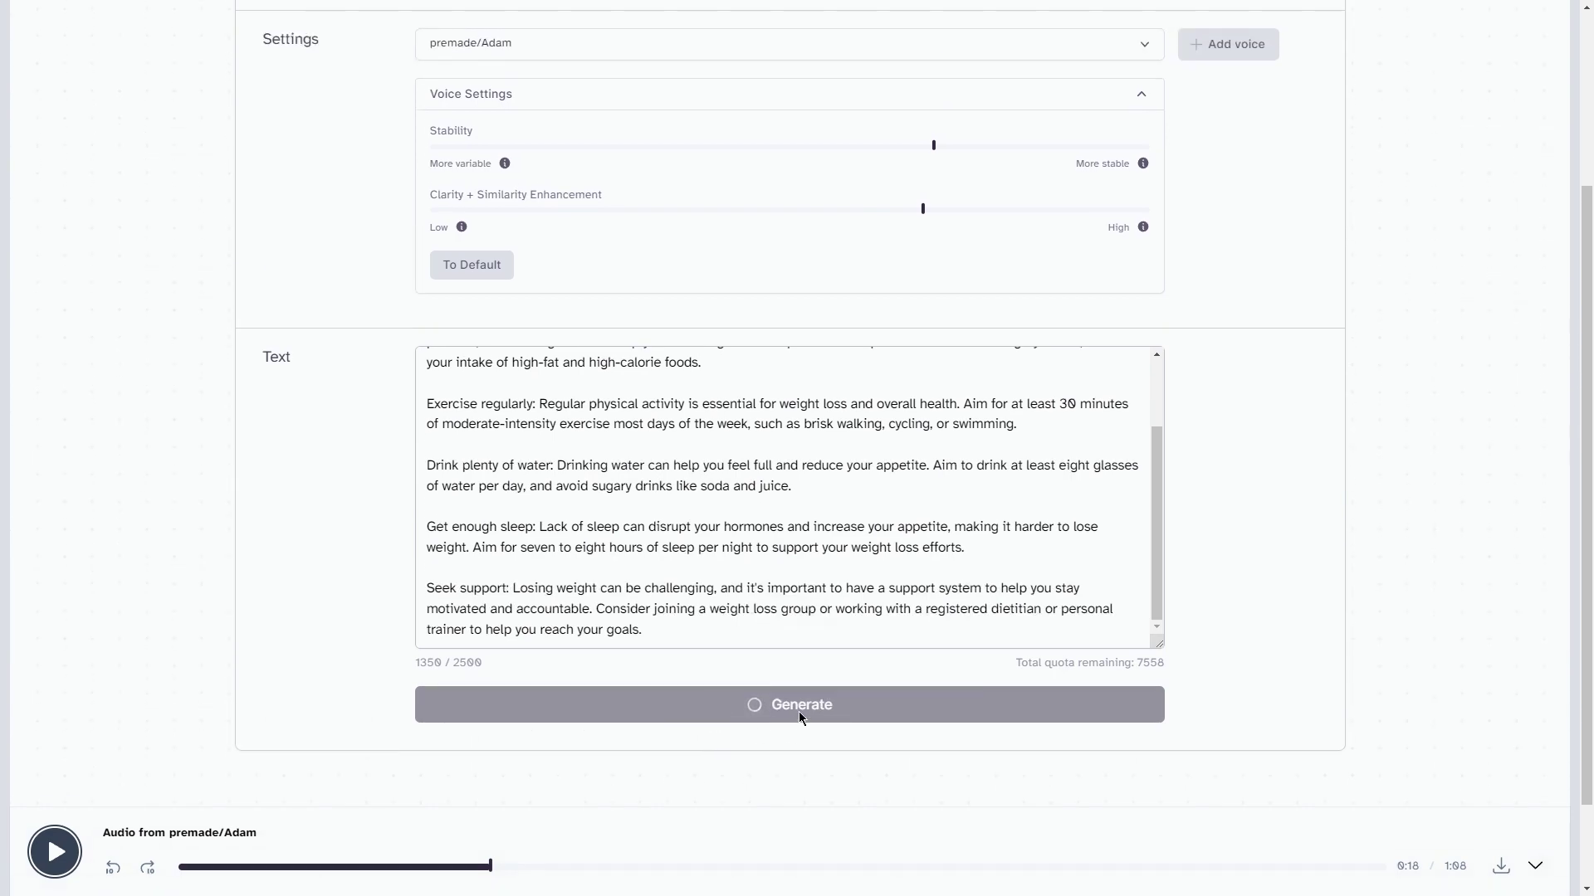
scroll(799, 710, up, 2)
scroll(847, 703, down, 1)
scroll(871, 696, down, 2)
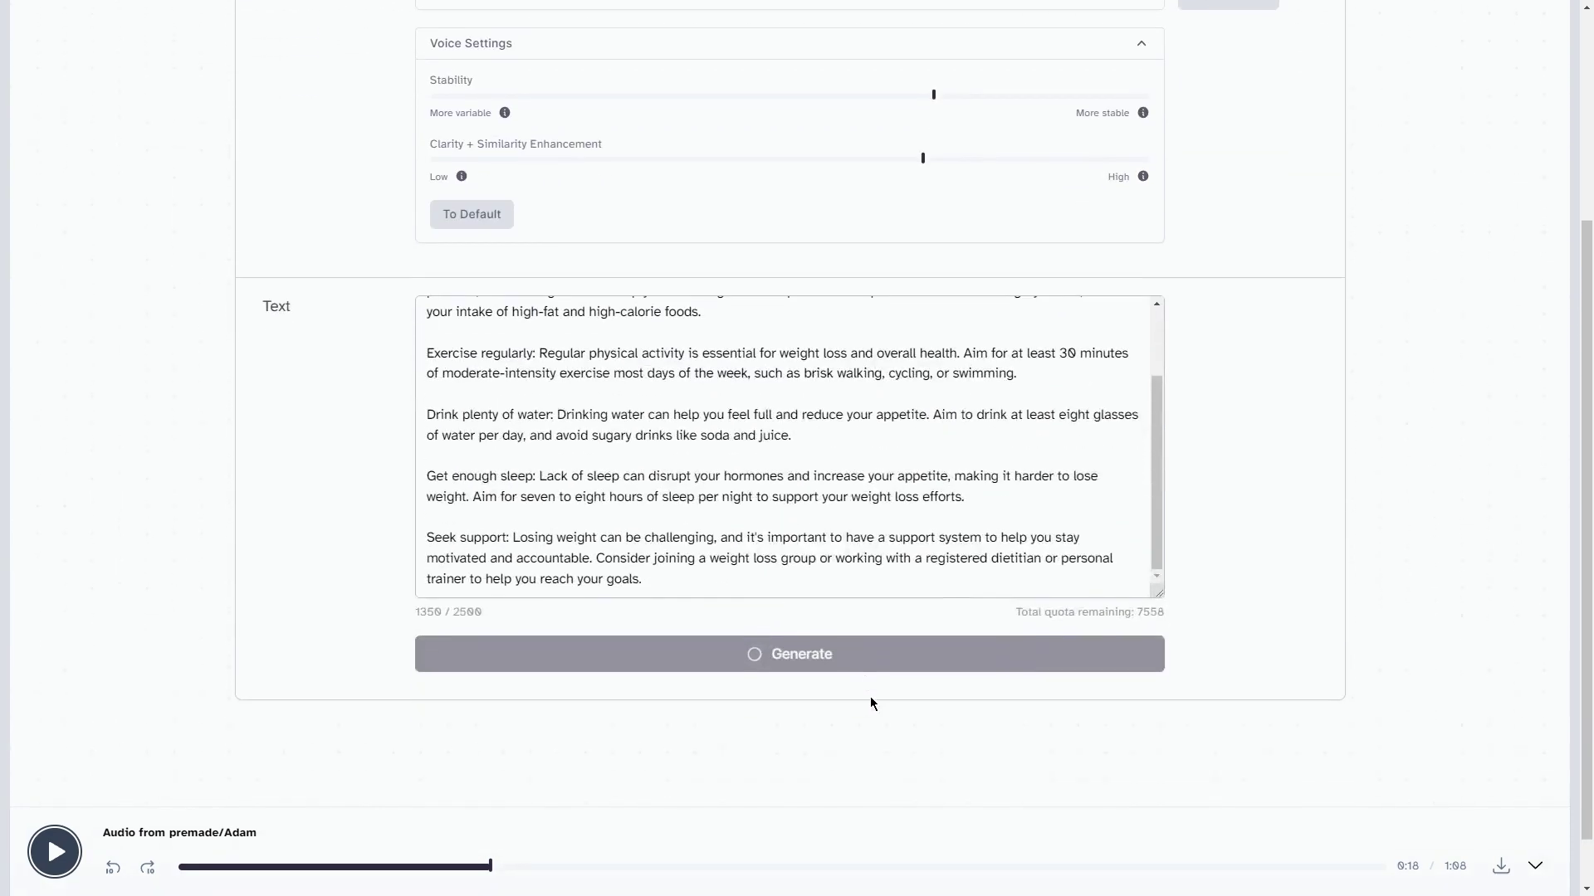
scroll(870, 704, down, 1)
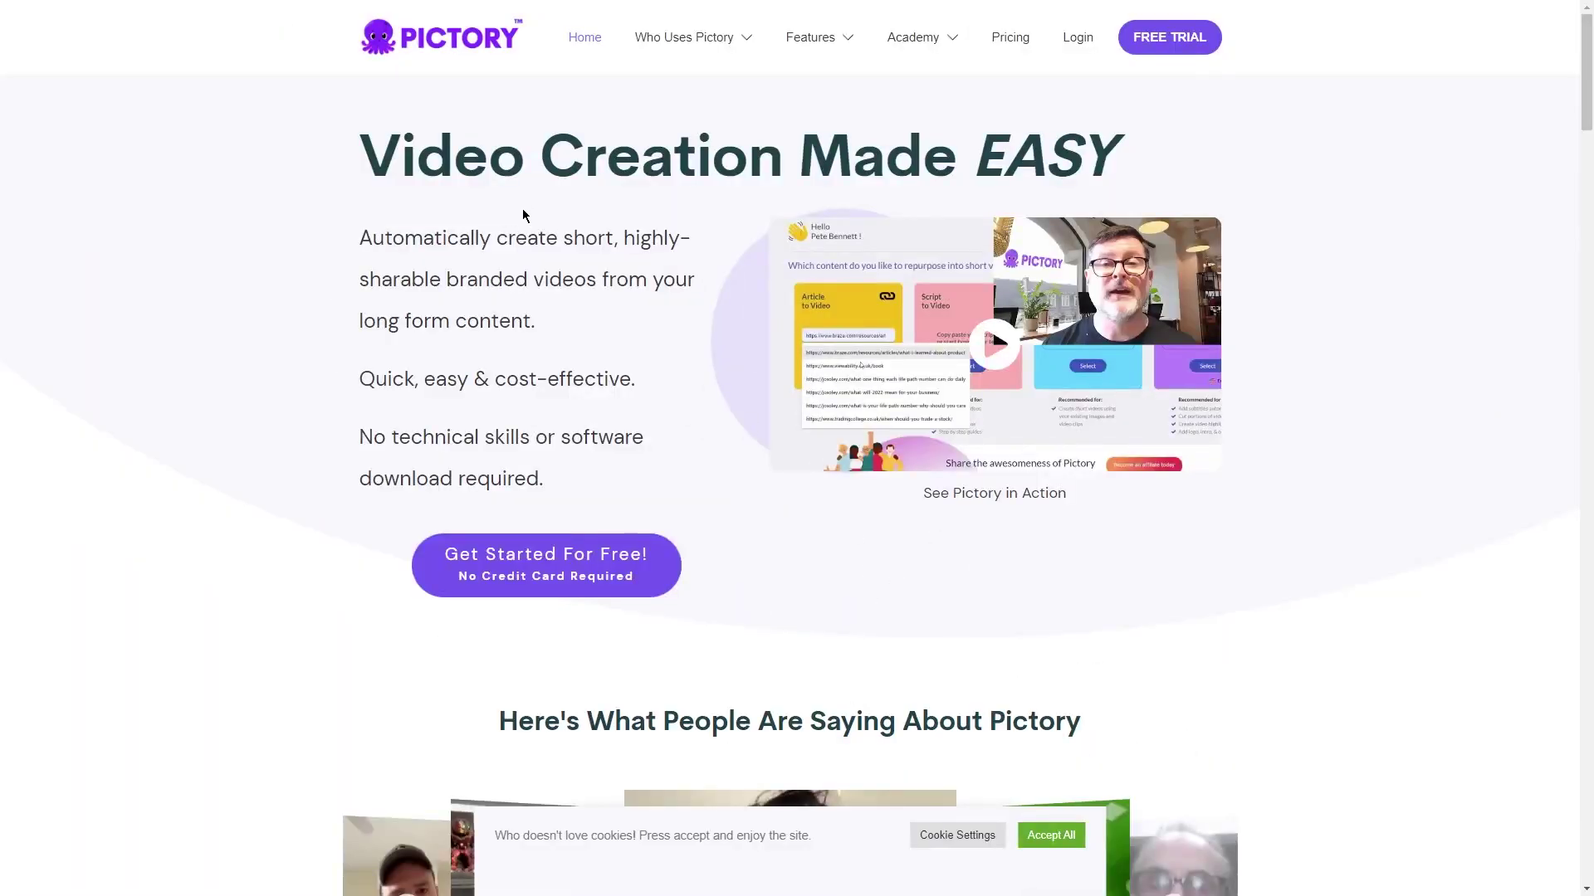
- Reach the Pictory dashboard and start an Edit Videos using Text project
drag(430, 36, 501, 62)
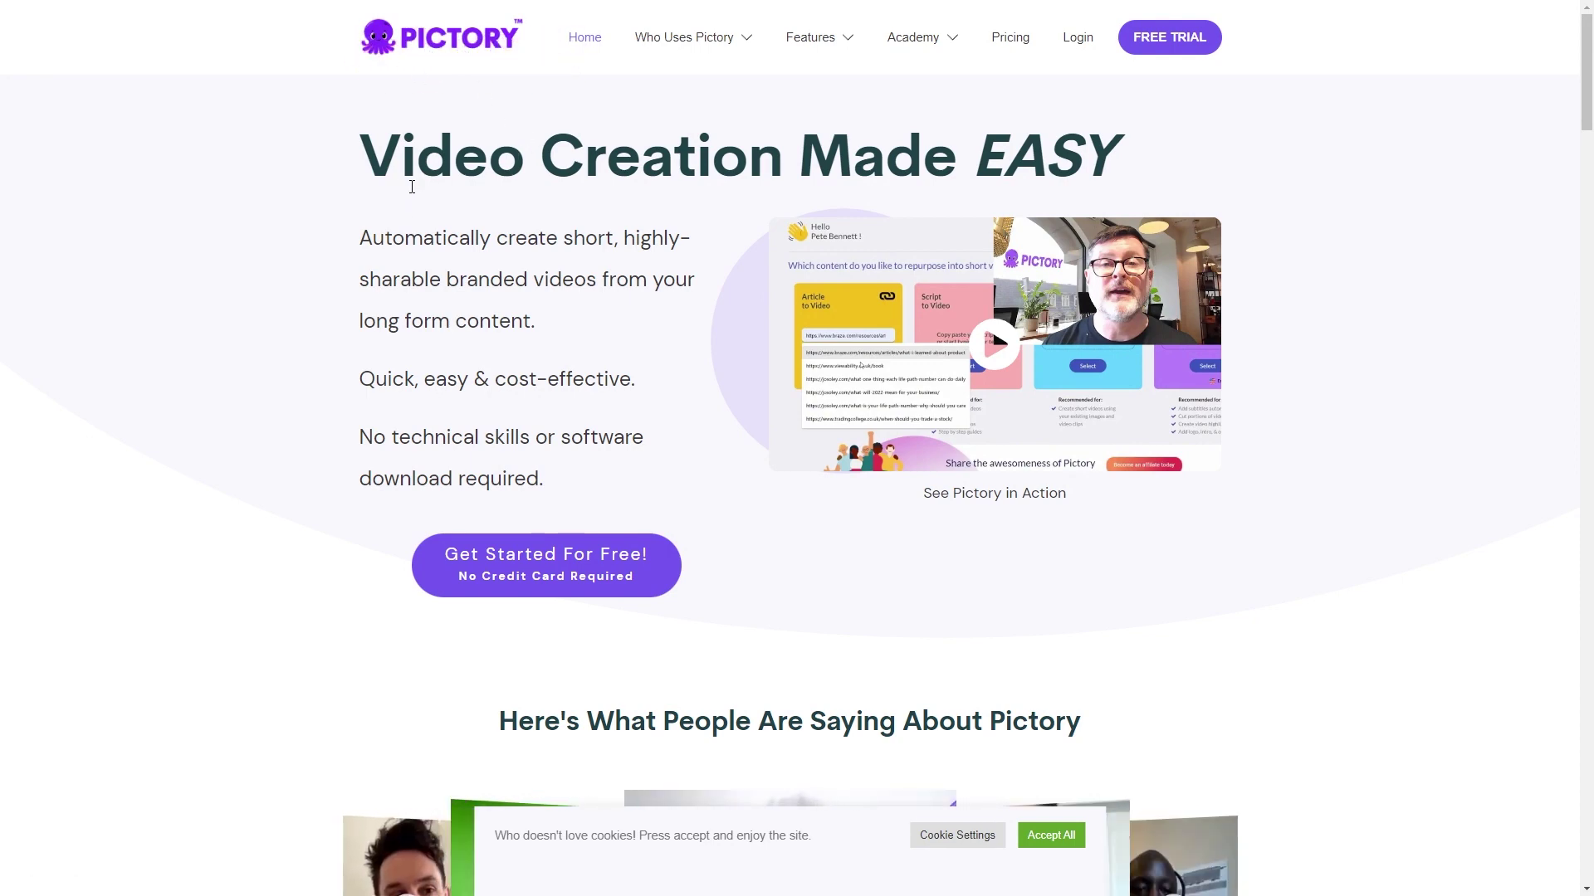
scroll(411, 187, down, 3)
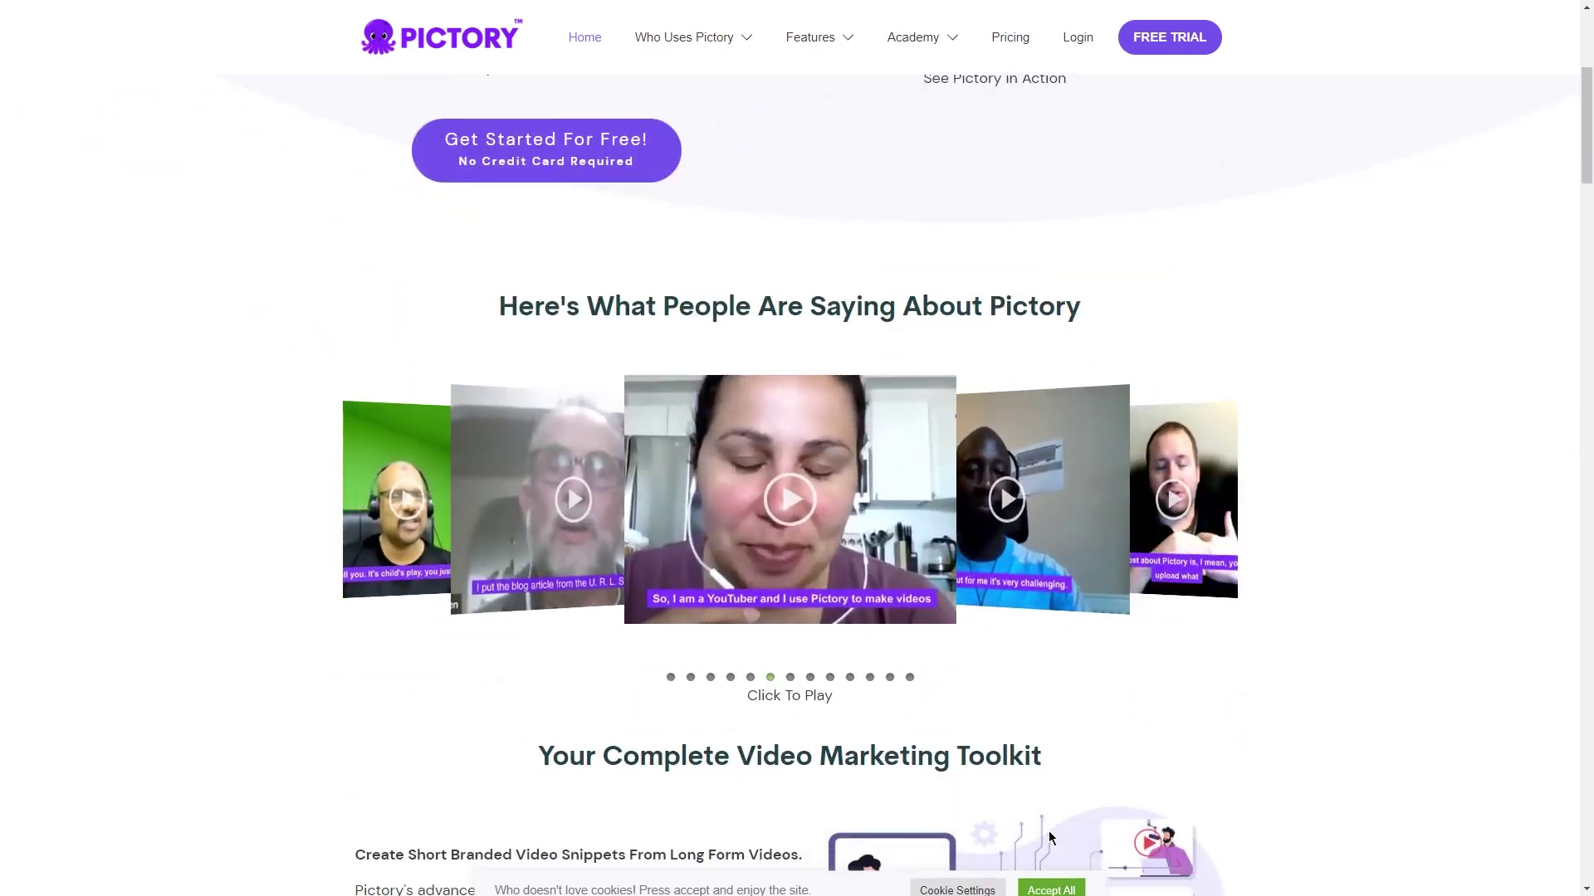
scroll(800, 665, up, 3)
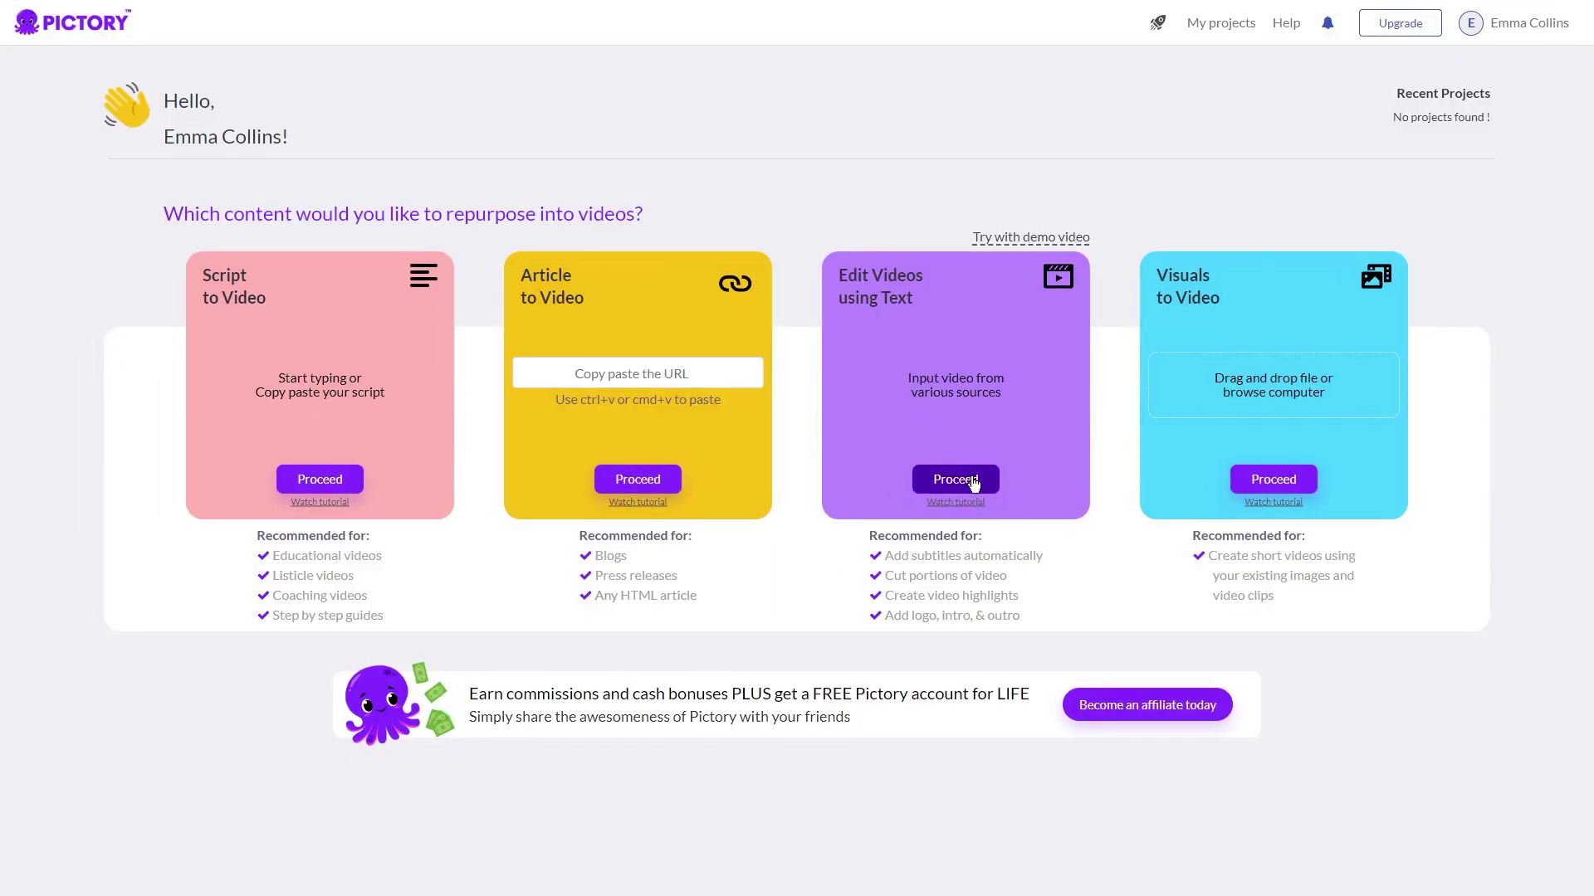
click(971, 482)
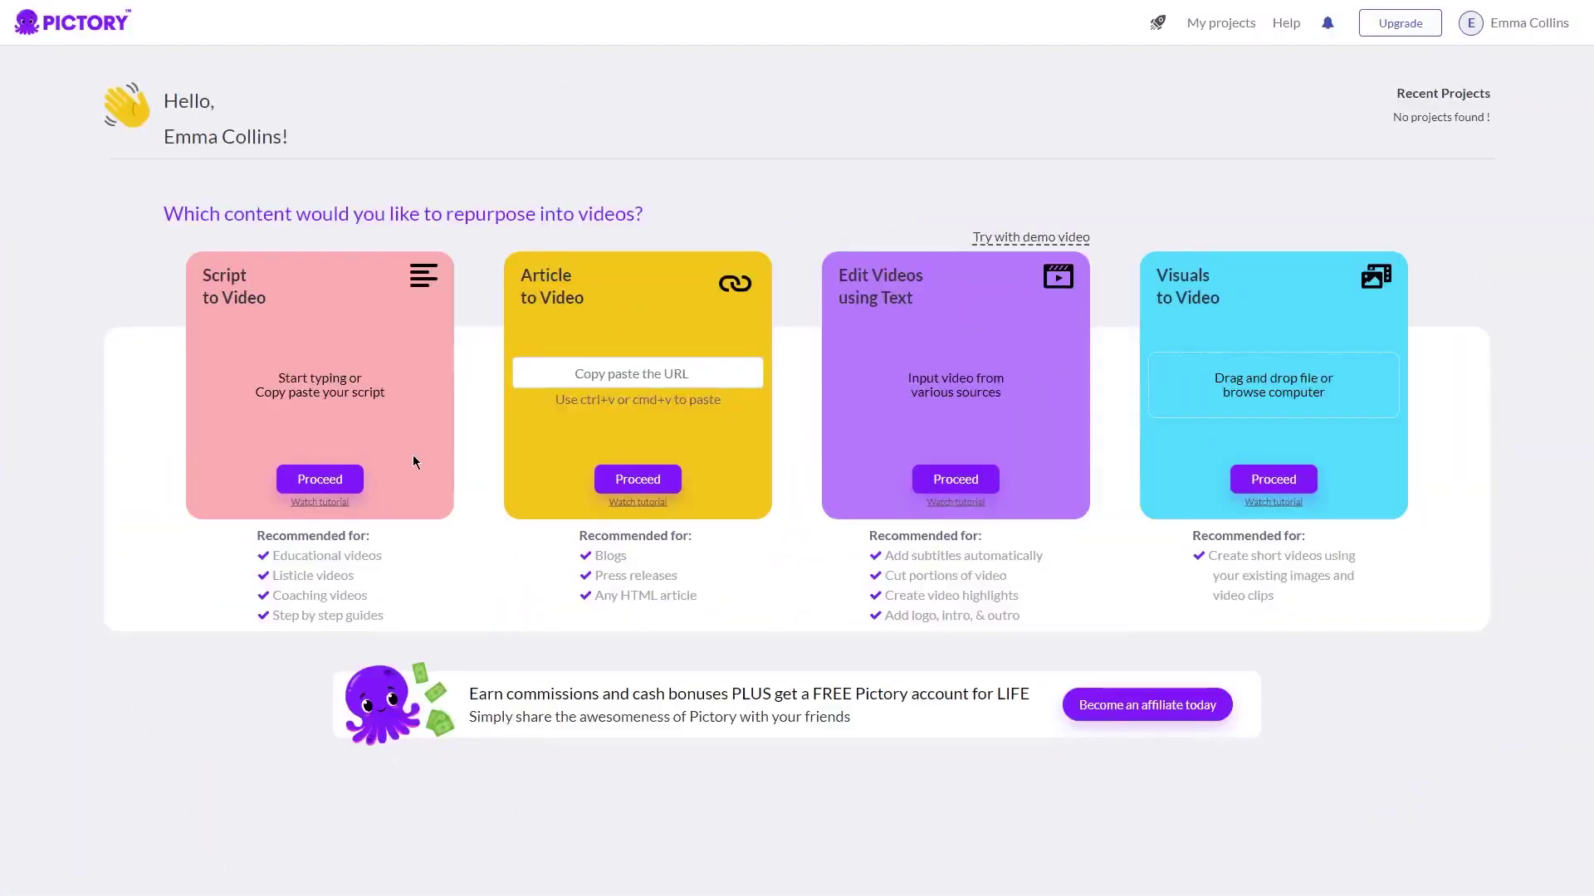
- Start a Script to Video project, paste the weight-loss script and turn it into a storyboard
click(319, 481)
click(487, 239)
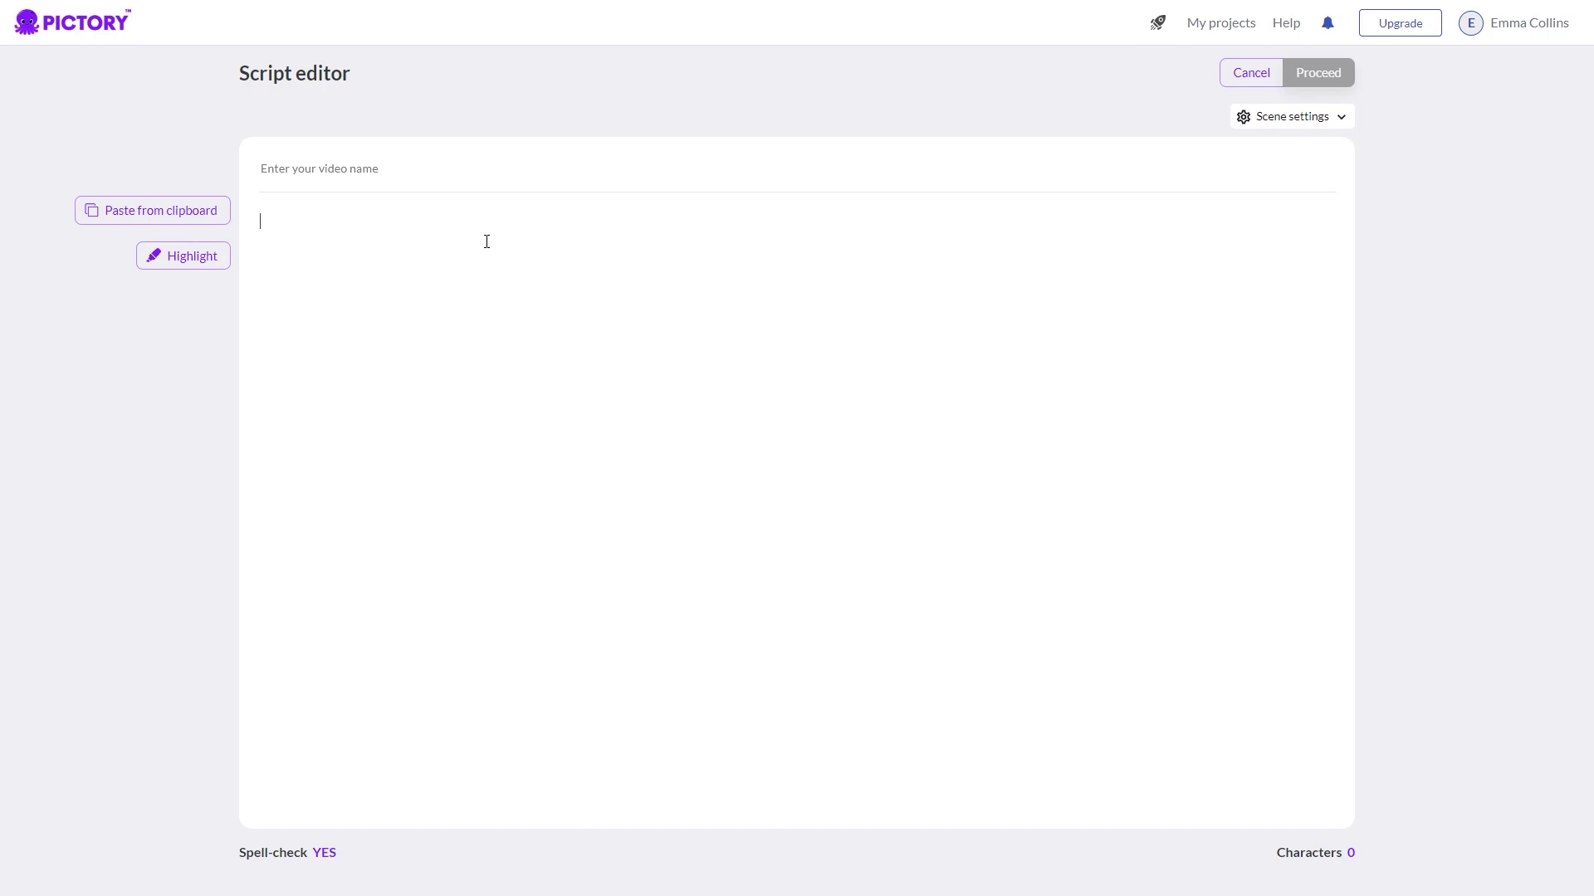
text(Certainly, here are 5 tips to help you lose weight fast: Reduce your calorie intake: To lose weight fast, you need to create a calorie deficit by consuming fewer calories than you burn. You can do this by reducing your portion sizes, cutting back on high-calorie foods and drinks, and replacing them with healthier, lower-calorie options. Increase your physical activity: Regular exercise can help you burn more calories and increase your metabolism, which can help you lose weight faster. Aim for at least 30 minutes of moderate-intensity exercise, such as brisk walking, jogging, cycling, or swimming, most days of the week. Eat more protein: Protein can help you feel full and satisfied, which can reduce your overall calorie intake. It also helps to preserve muscle mass when you're losing weight. Aim to include protein with every meal, such as lean meats, fish, eggs, beans, and nuts. Drink plenty of water: Drinking water can help you stay hydrated and reduce your appetite, making it easier to stick to your calorie goals. Aim to drink at least 8 glasses of water per day. Get enough sleep: Lack of sleep can disrupt your metabolism and increase your appetite, making it harder to lose weight. Aim to get 7-9 hours of sleep per night to support your weight loss goals.)
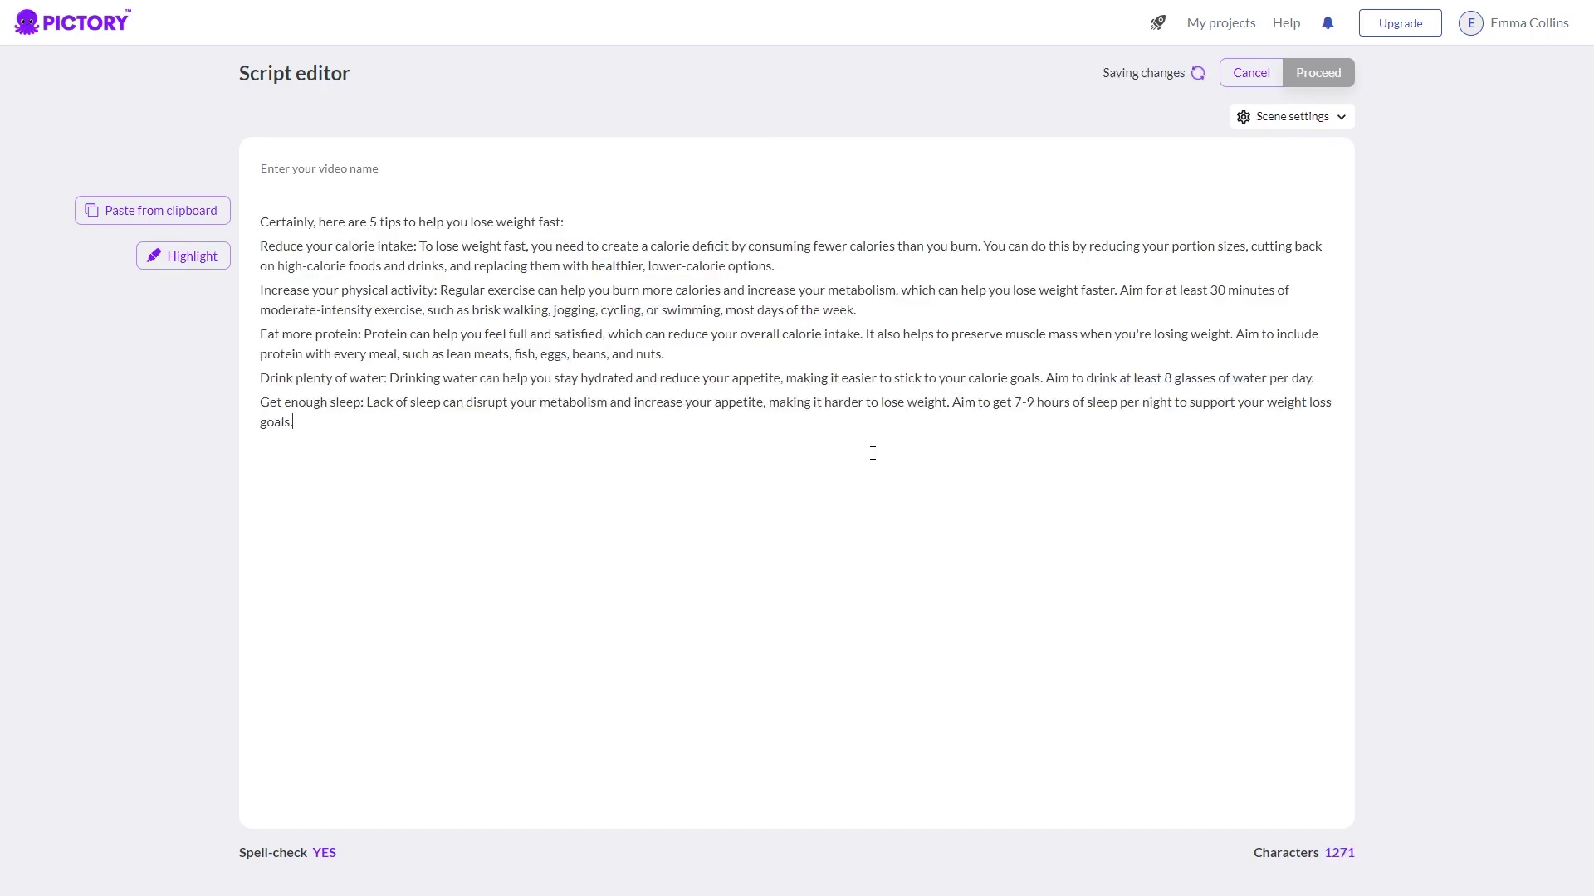
click(1323, 75)
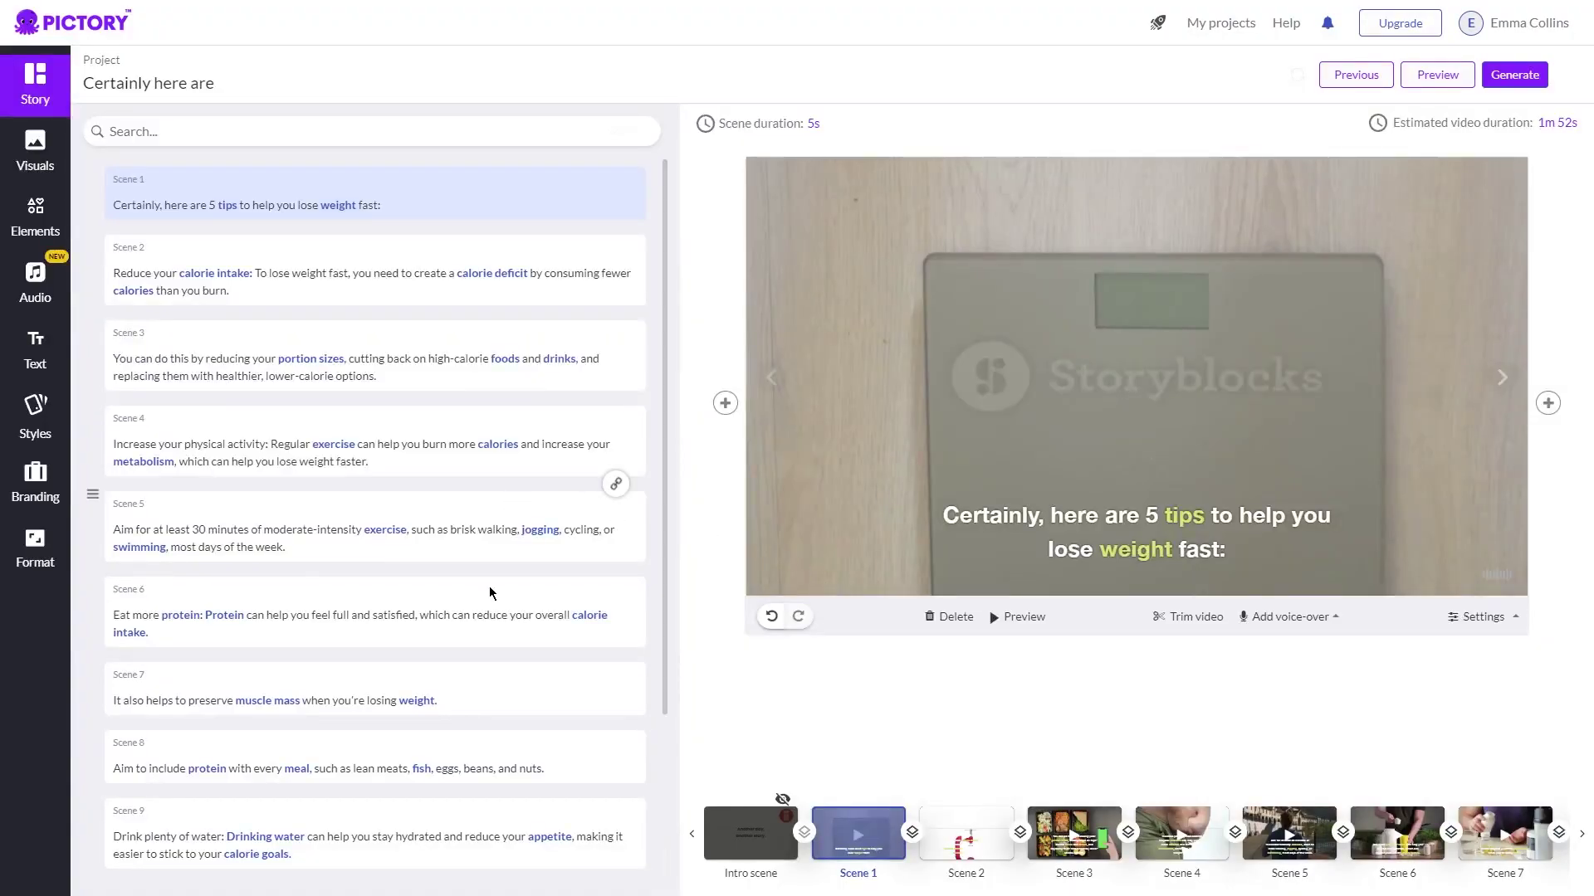
mouse_move(374, 273)
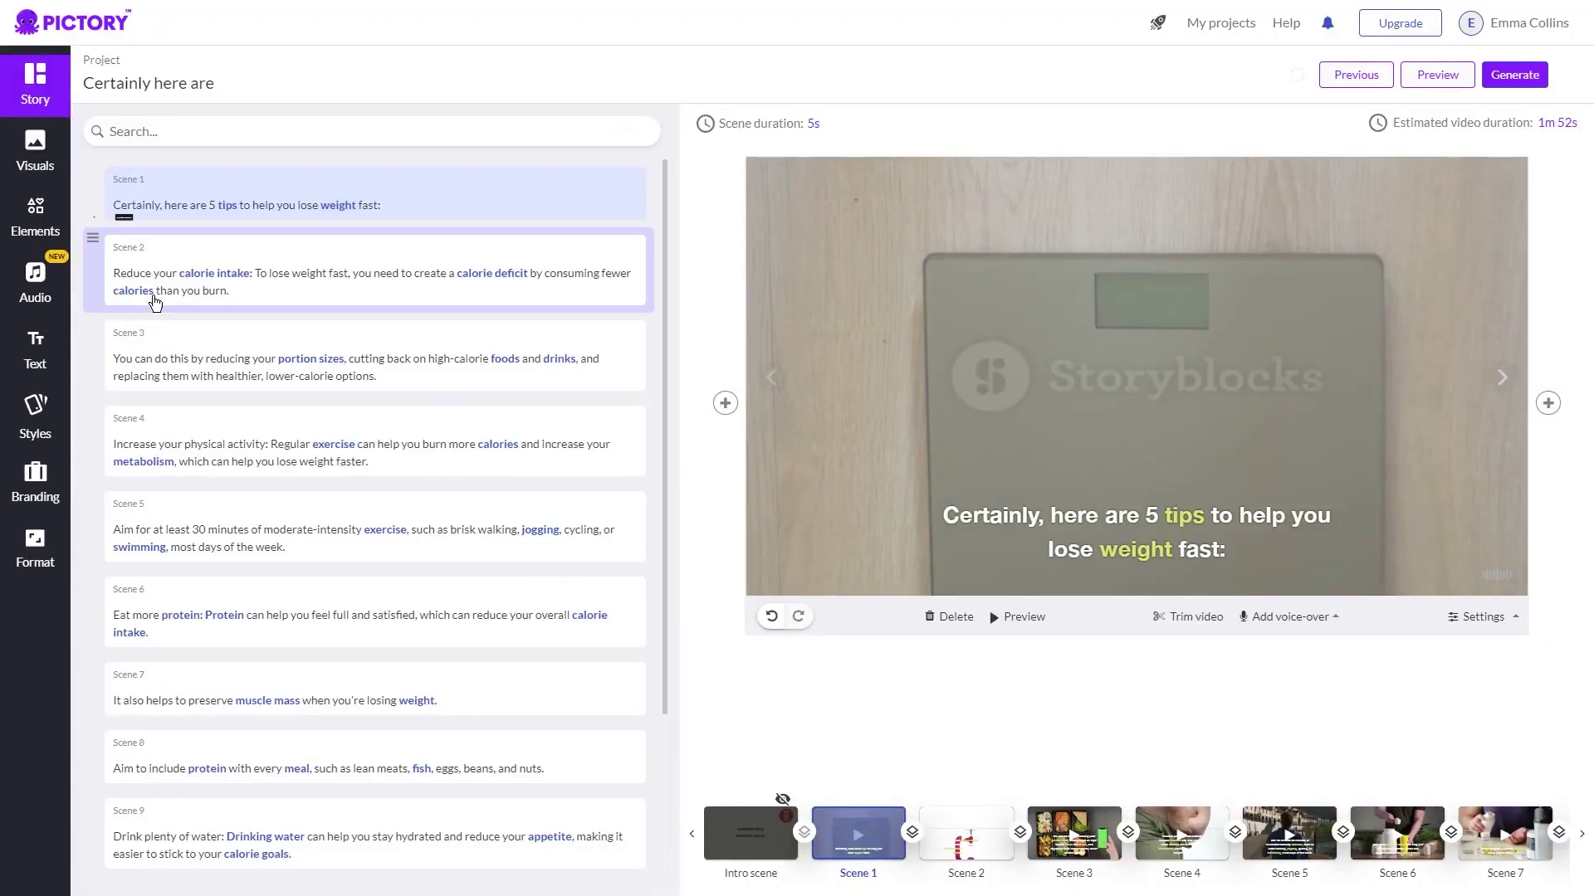
scroll(373, 349, down, 3)
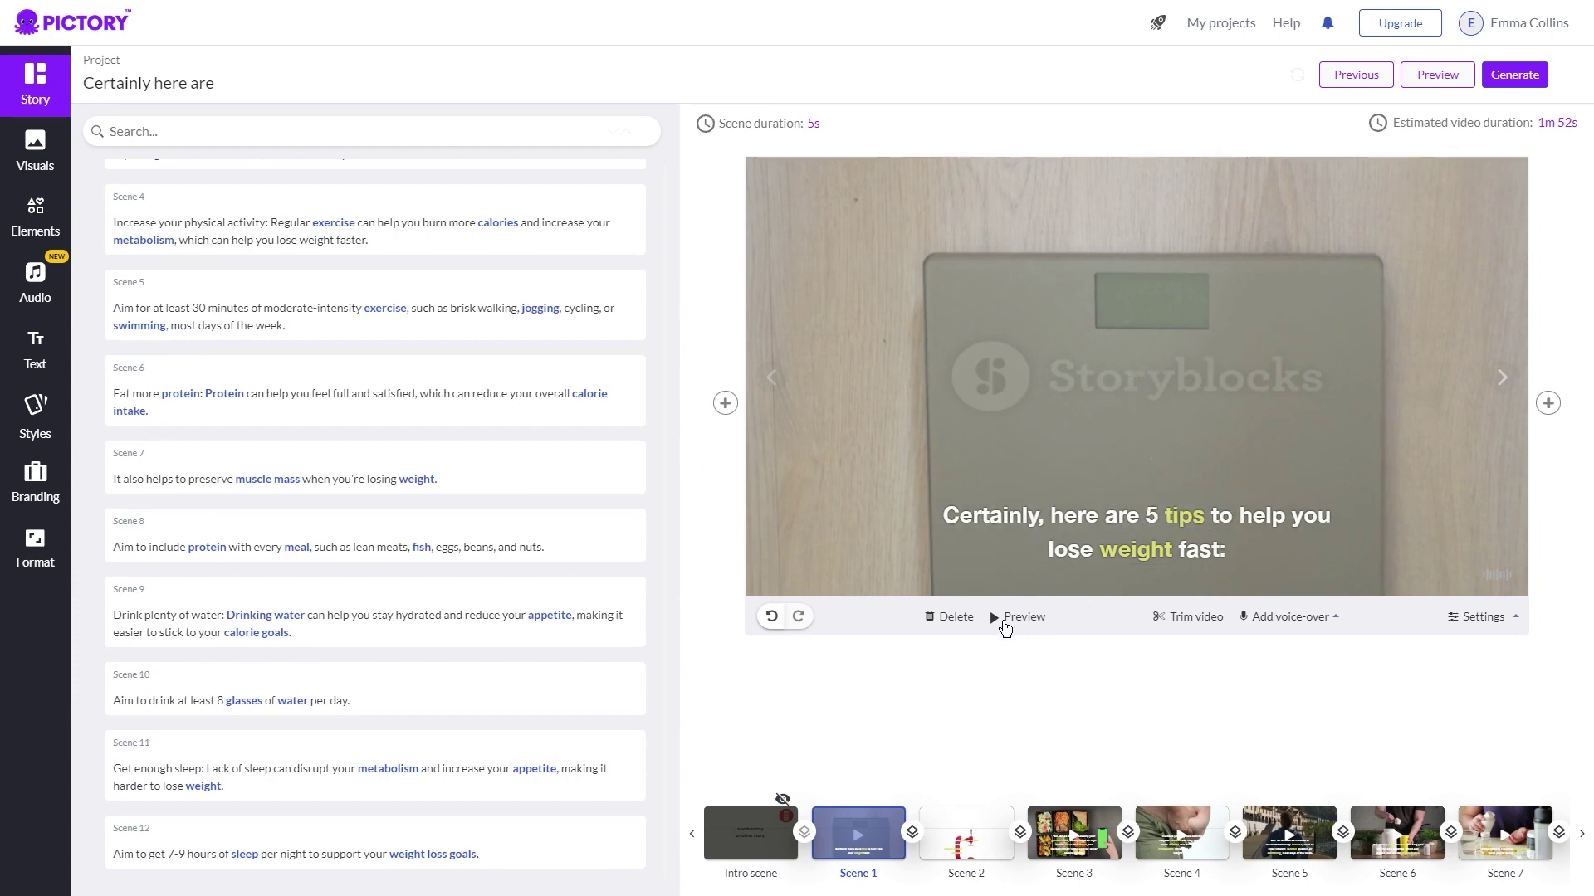
- Play the preview of Scene 1 with its caption
click(991, 618)
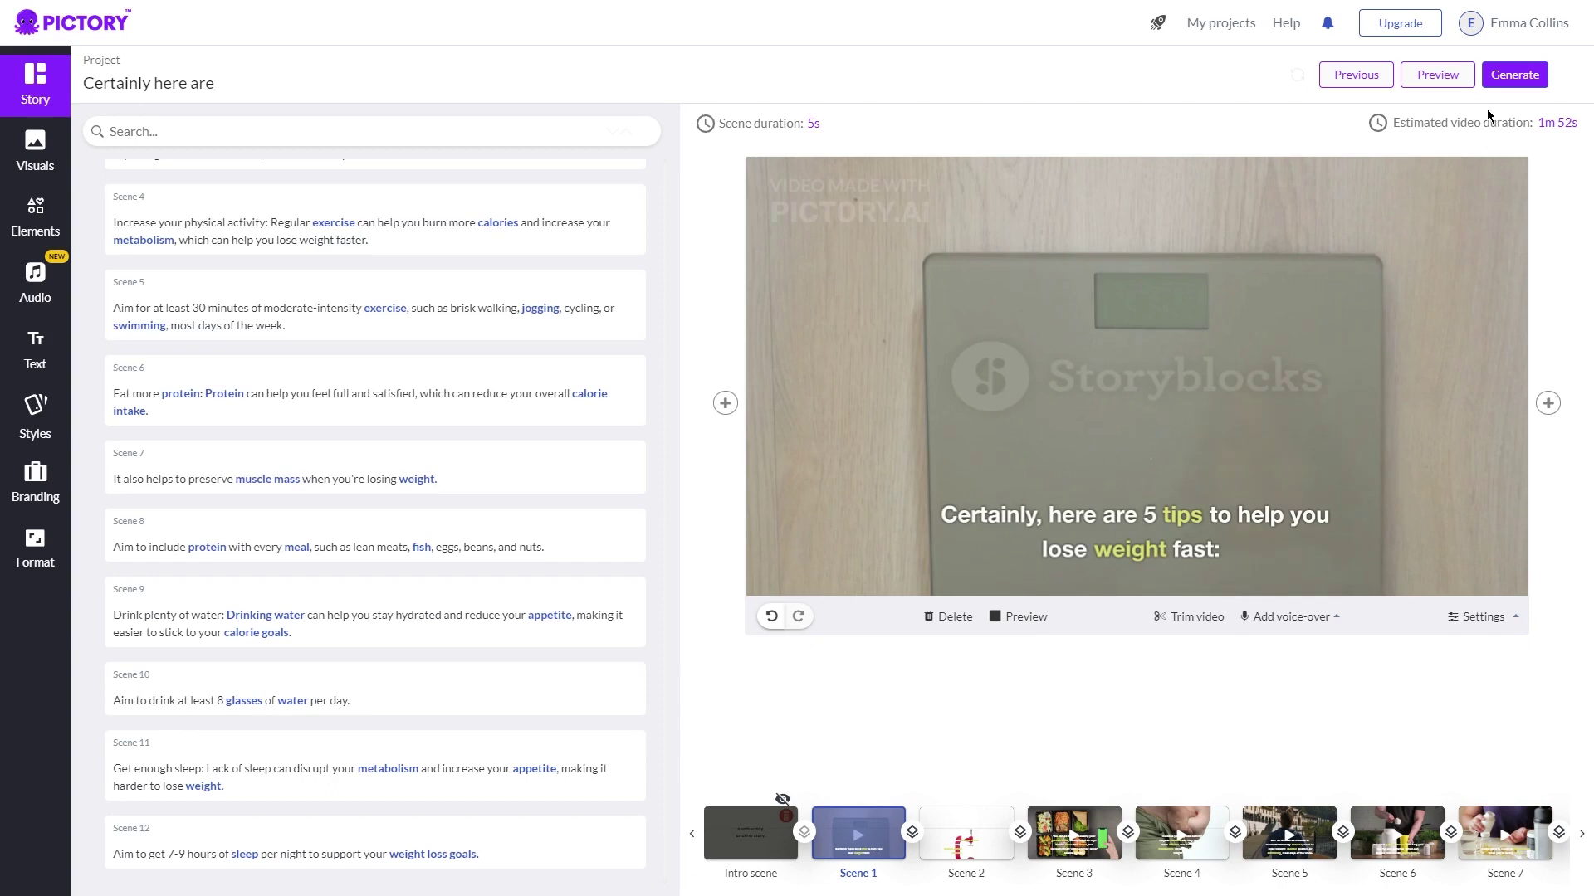